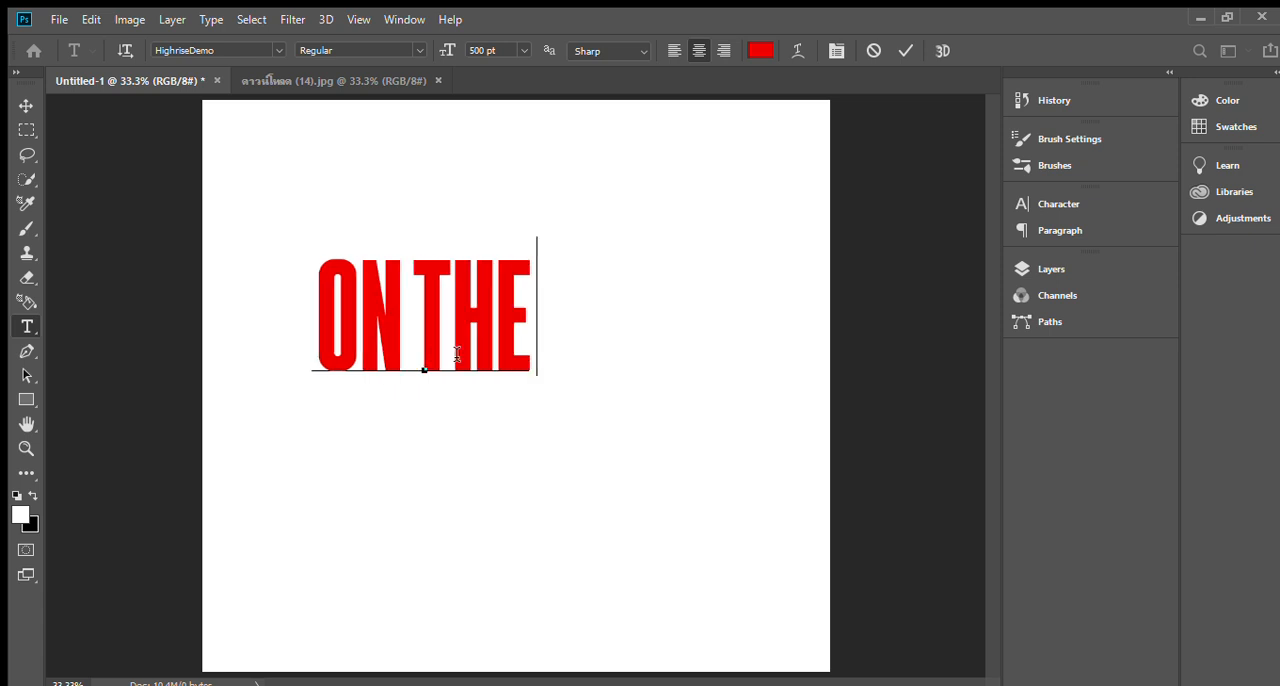
Finish the heading so it reads ON THE BEACH and move it toward the horizontal centre of the canvas.
text(ACH)
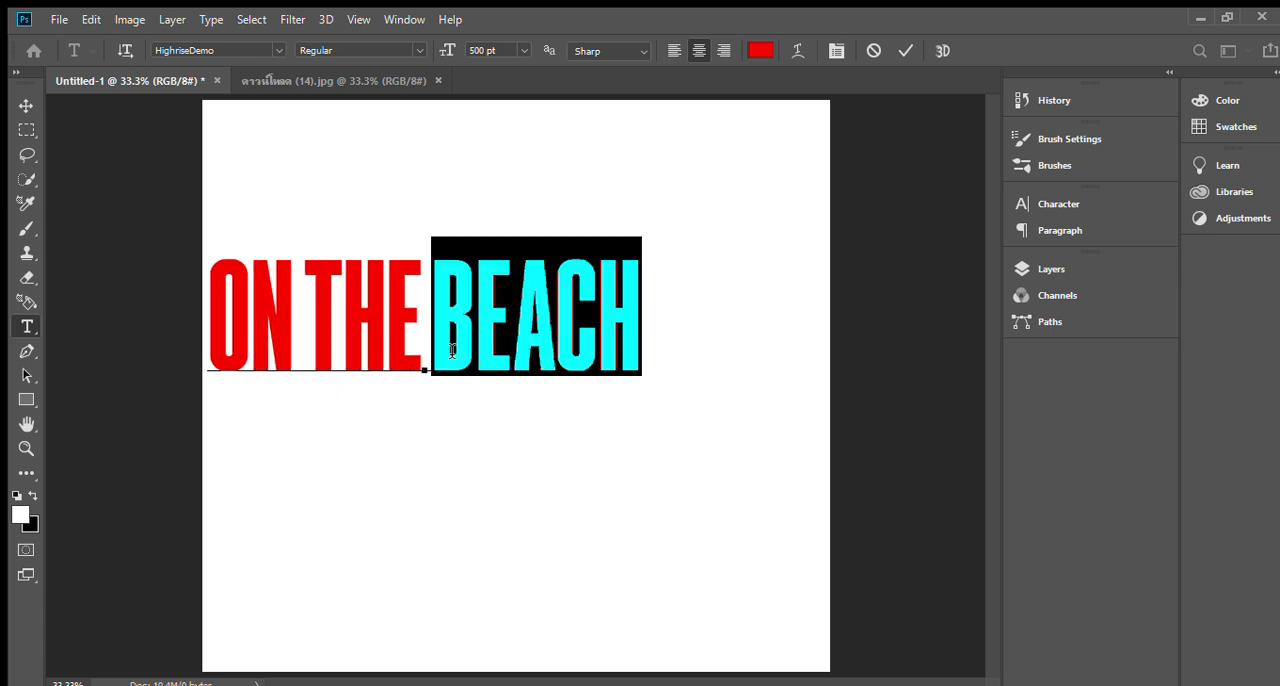
triple_click(455, 350)
drag(553, 427, 642, 429)
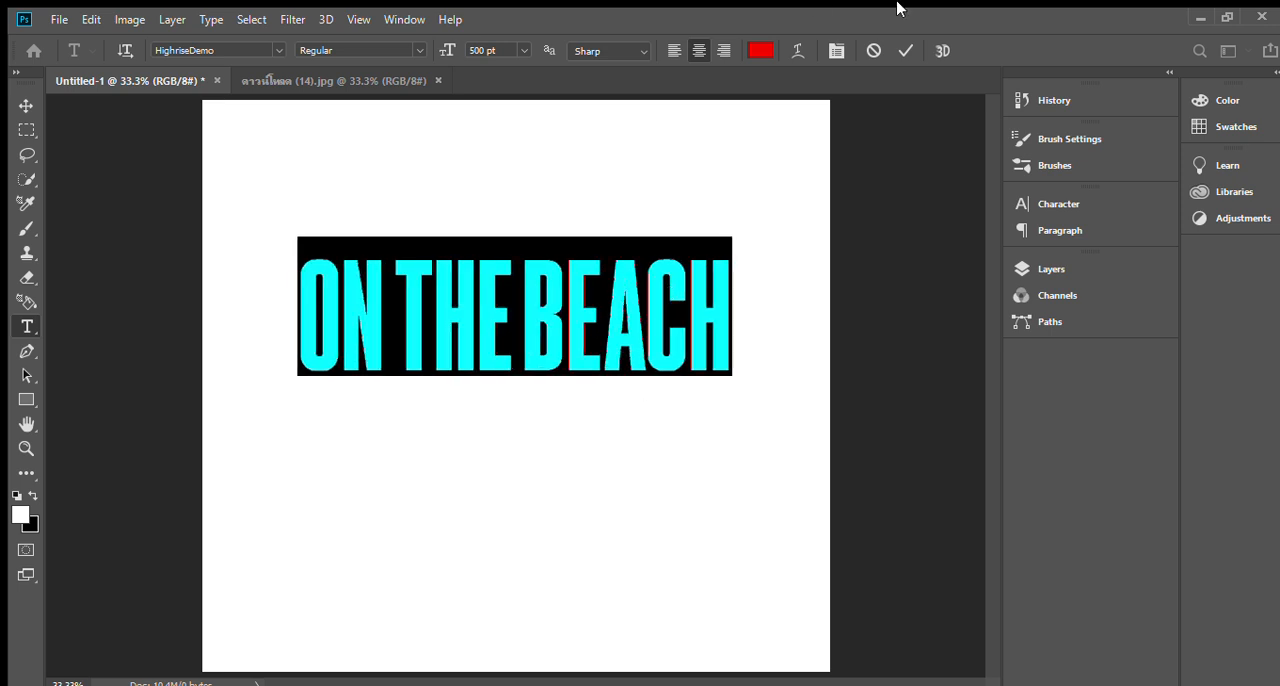
Change the ON THE BEACH text colour to dark green and commit the text.
click(759, 51)
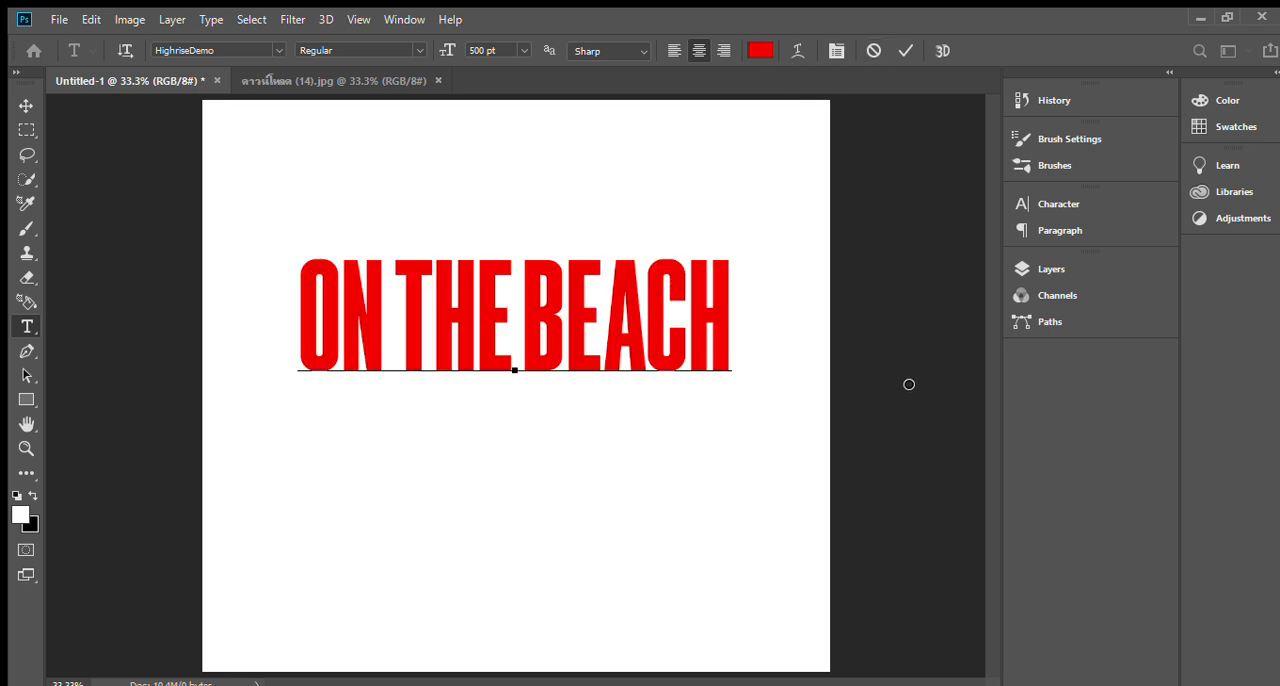
click(975, 266)
click(1039, 358)
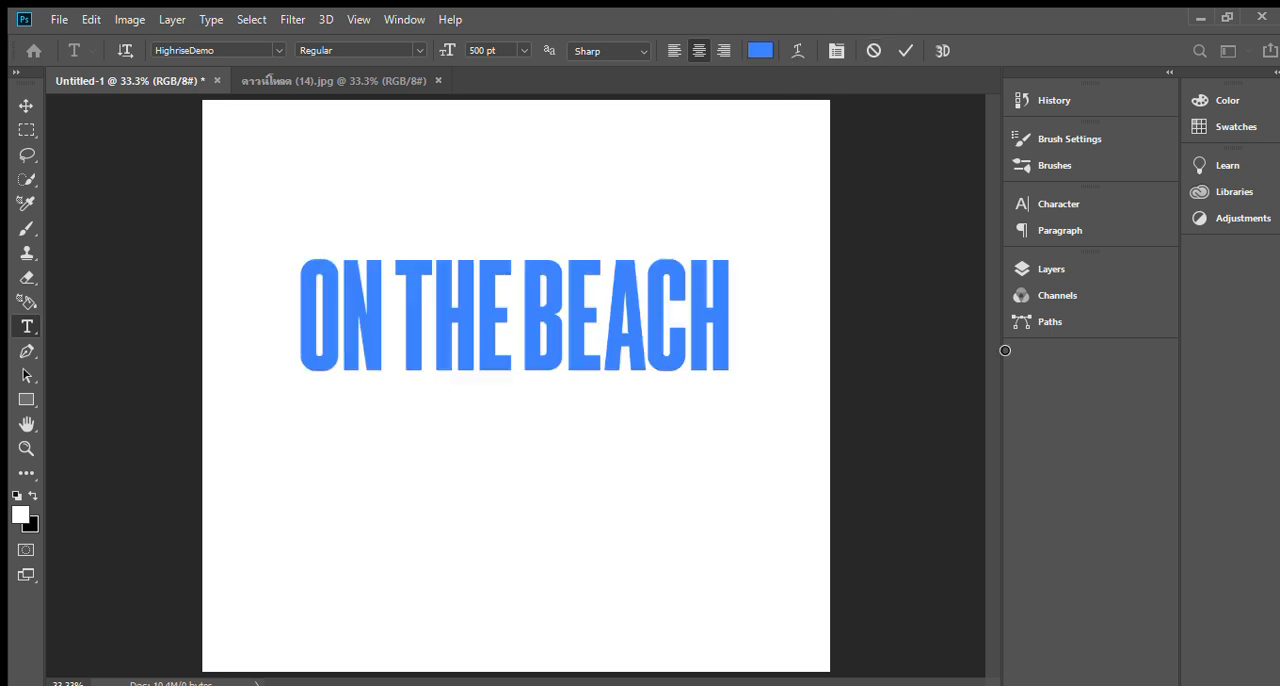
click(1040, 422)
click(1040, 428)
click(1003, 443)
click(1009, 424)
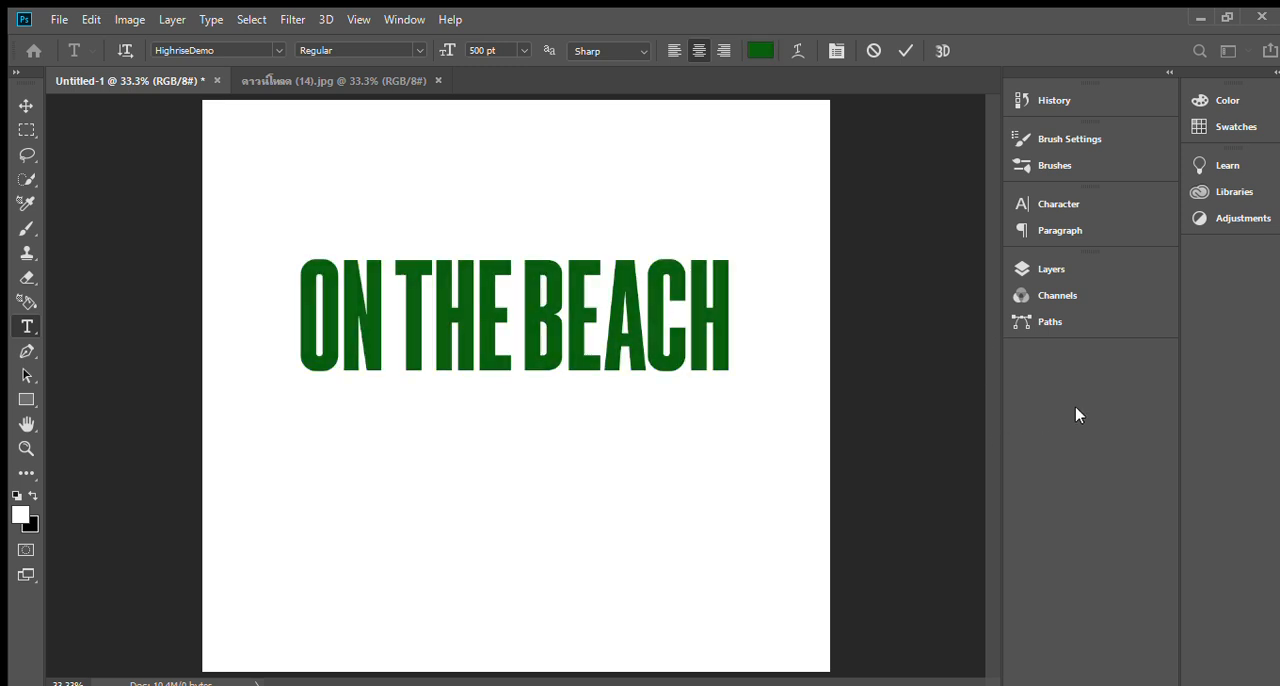
click(1225, 263)
click(905, 50)
Warp the whole ON THE BEACH text into a wavy shape that is narrower along its top and wider along its base.
click(660, 317)
key(ctrl+a)
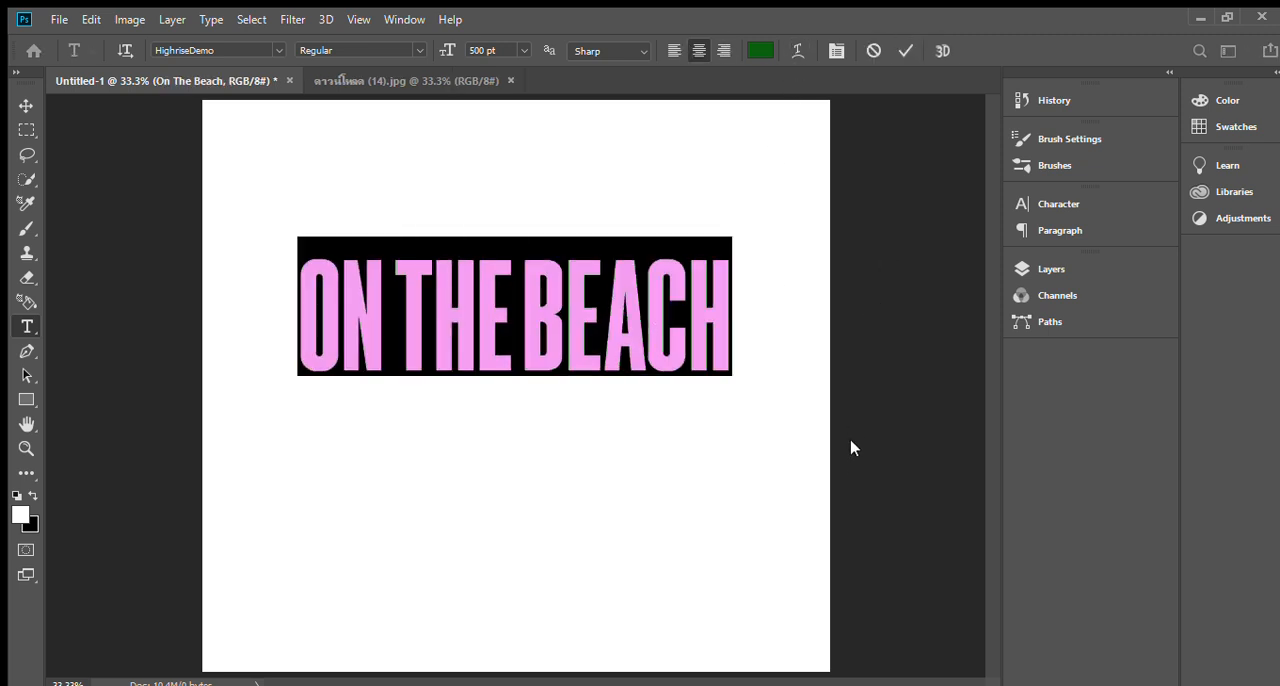
click(803, 417)
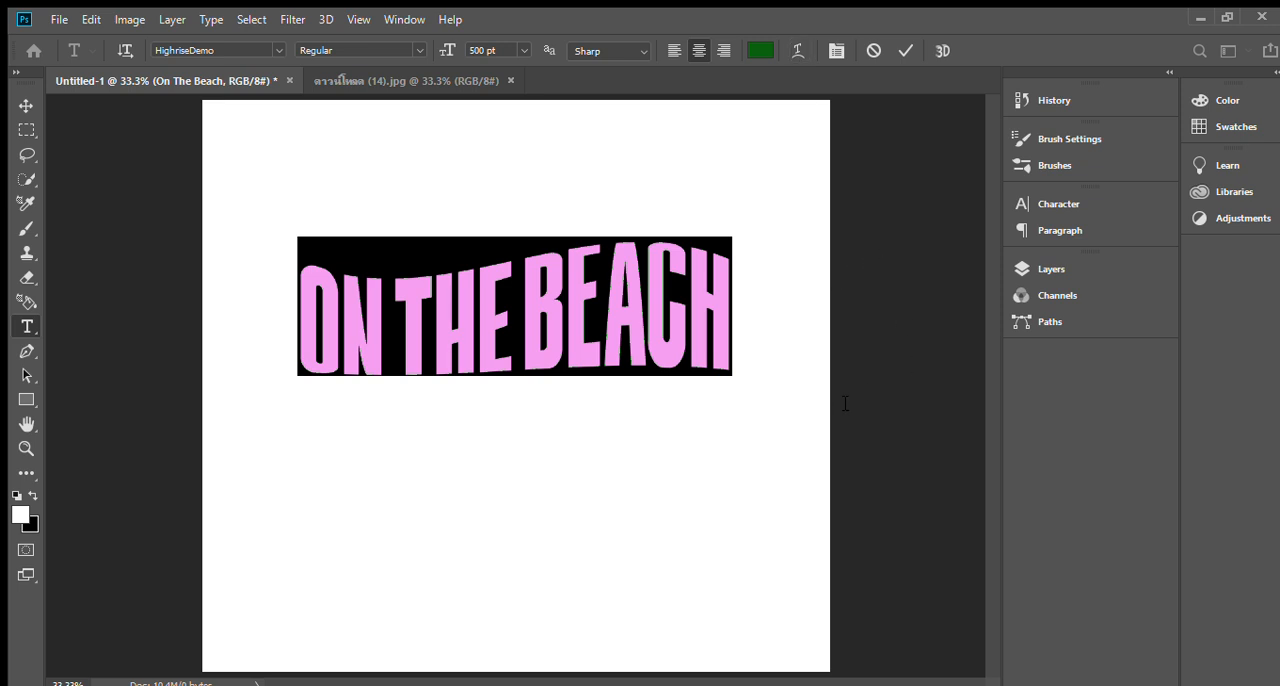
drag(841, 387, 828, 385)
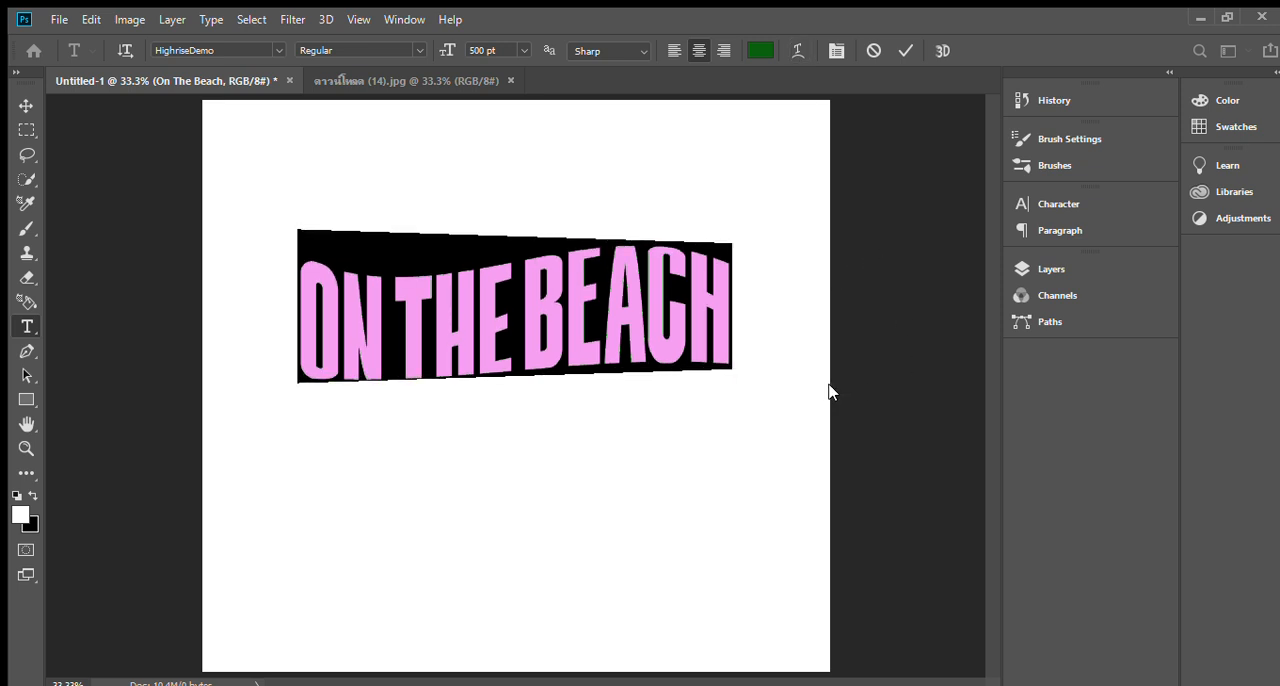
click(858, 280)
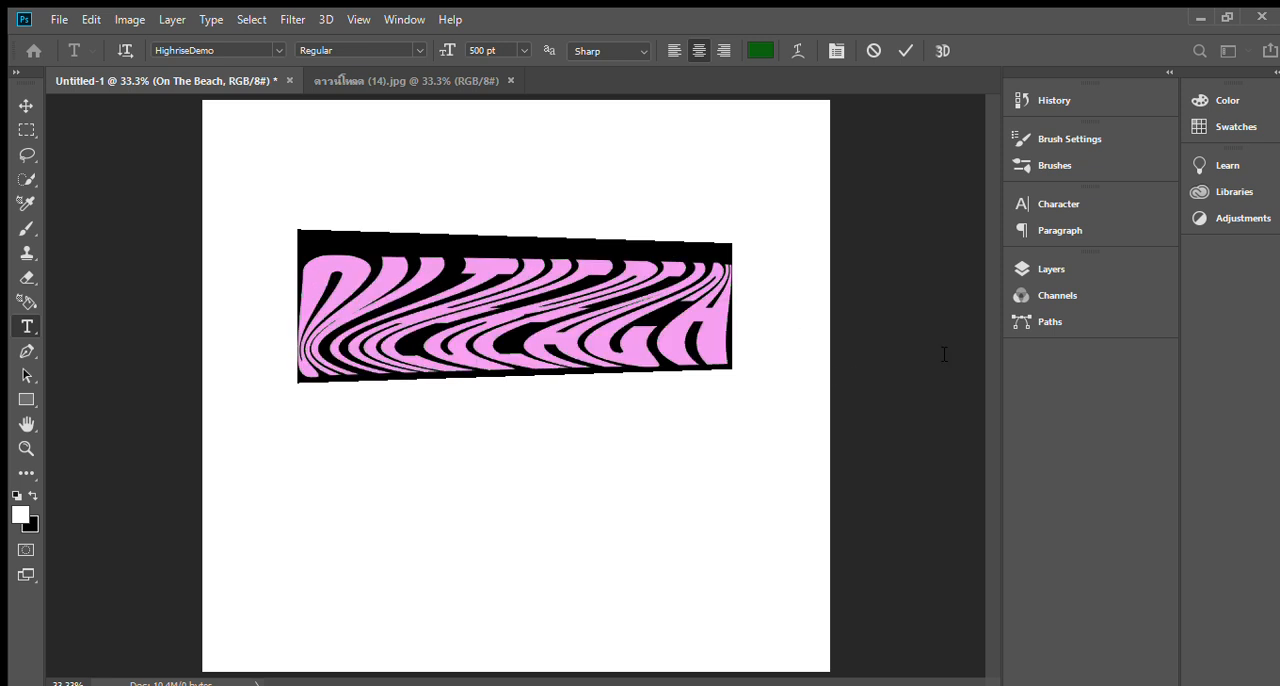
drag(918, 342, 867, 339)
drag(831, 389, 854, 437)
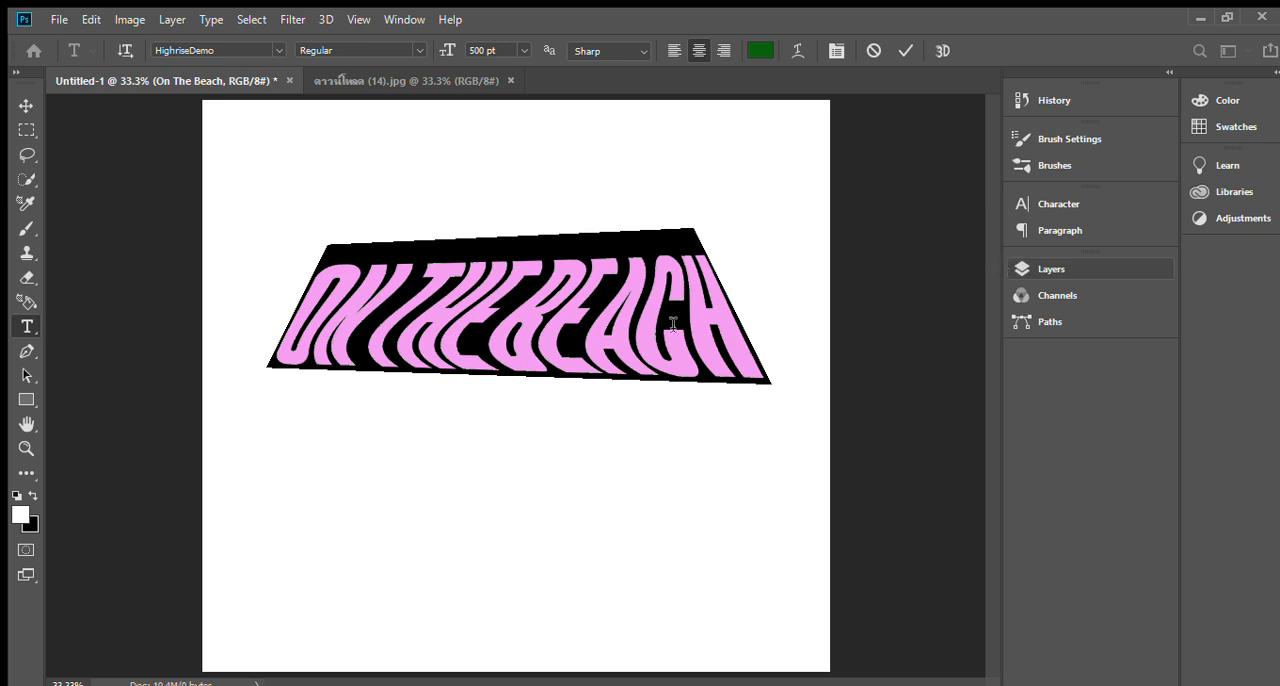
click(906, 51)
Move the warped text slightly up the canvas and commit it.
click(565, 348)
key(ctrl+a)
drag(625, 409, 627, 387)
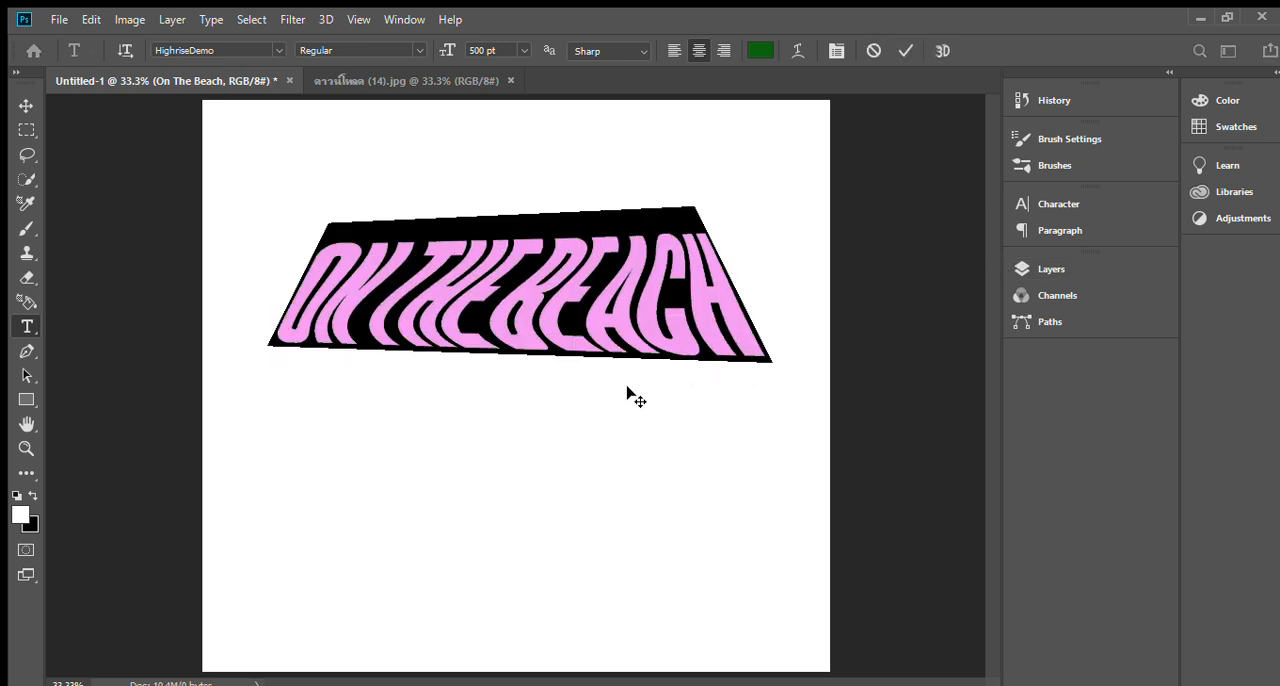
click(636, 464)
Bring the sea photo from its own document into Untitled-1 as a layer above the text.
click(443, 81)
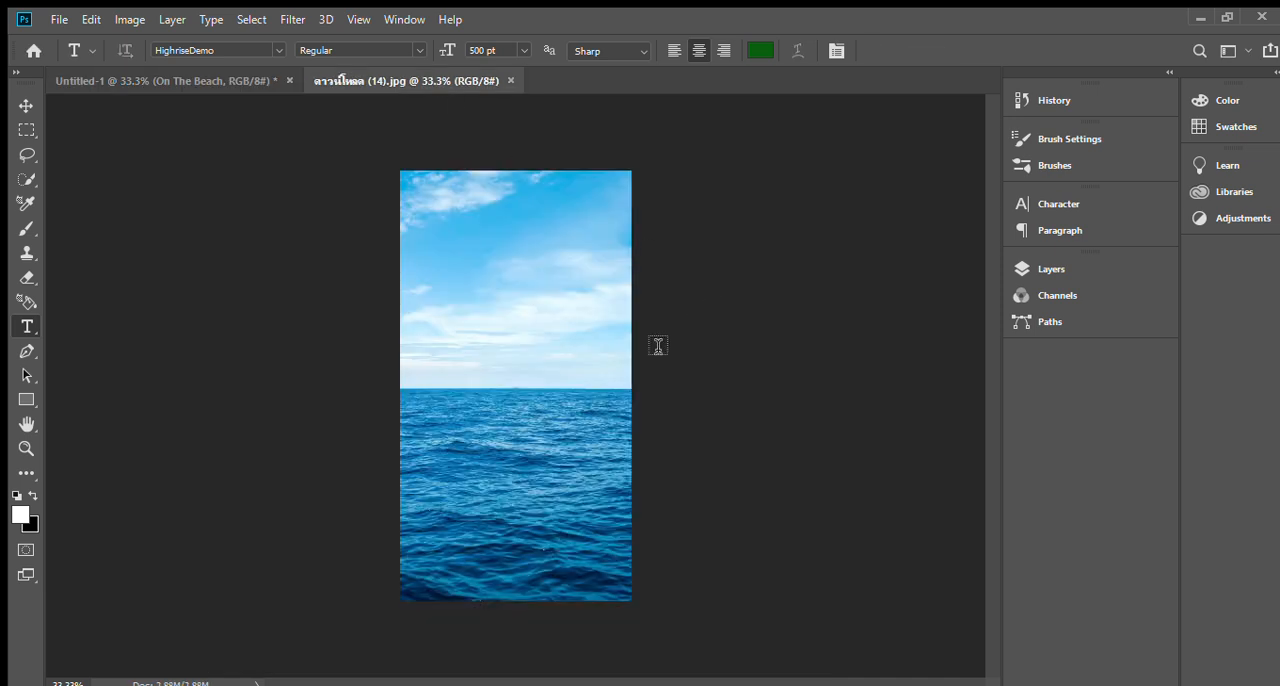
click(24, 102)
click(200, 81)
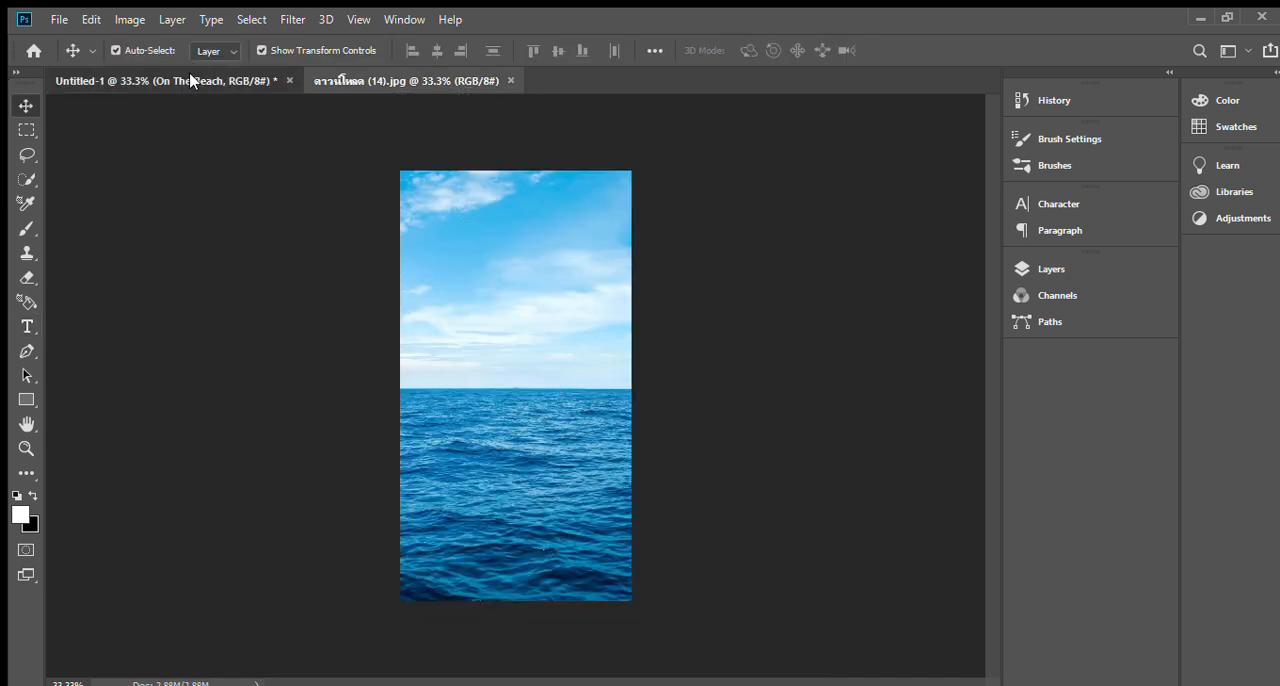
click(393, 80)
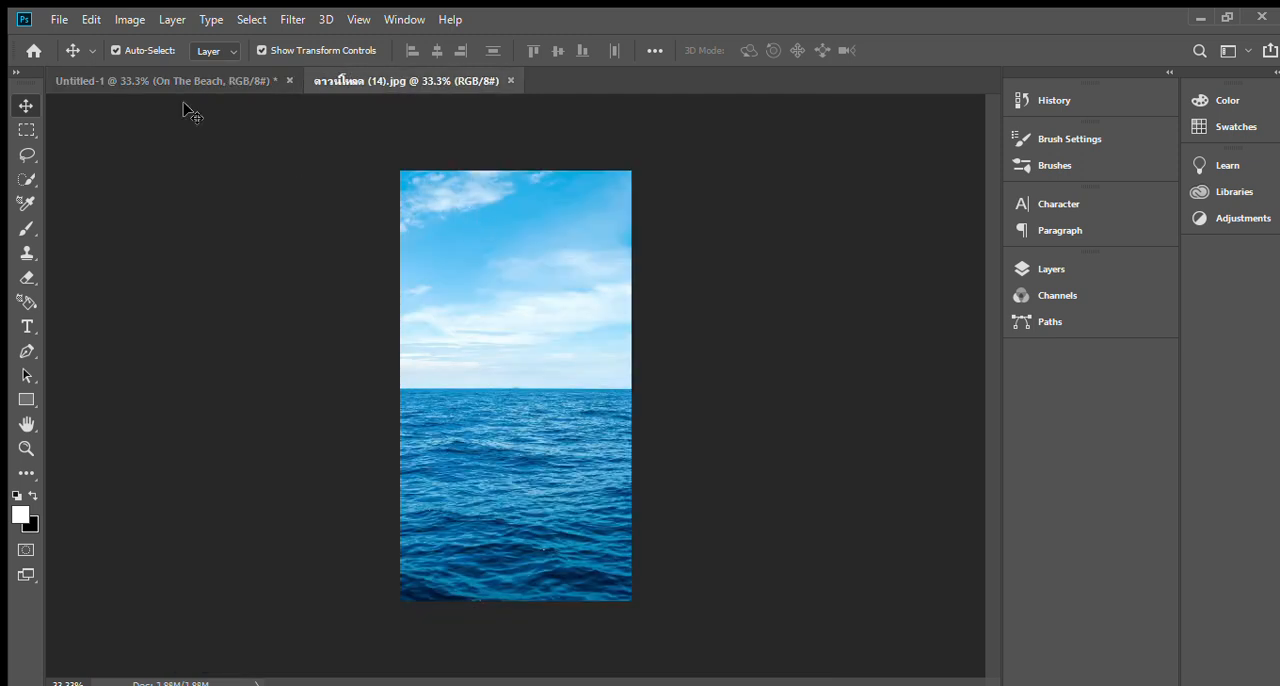
click(70, 81)
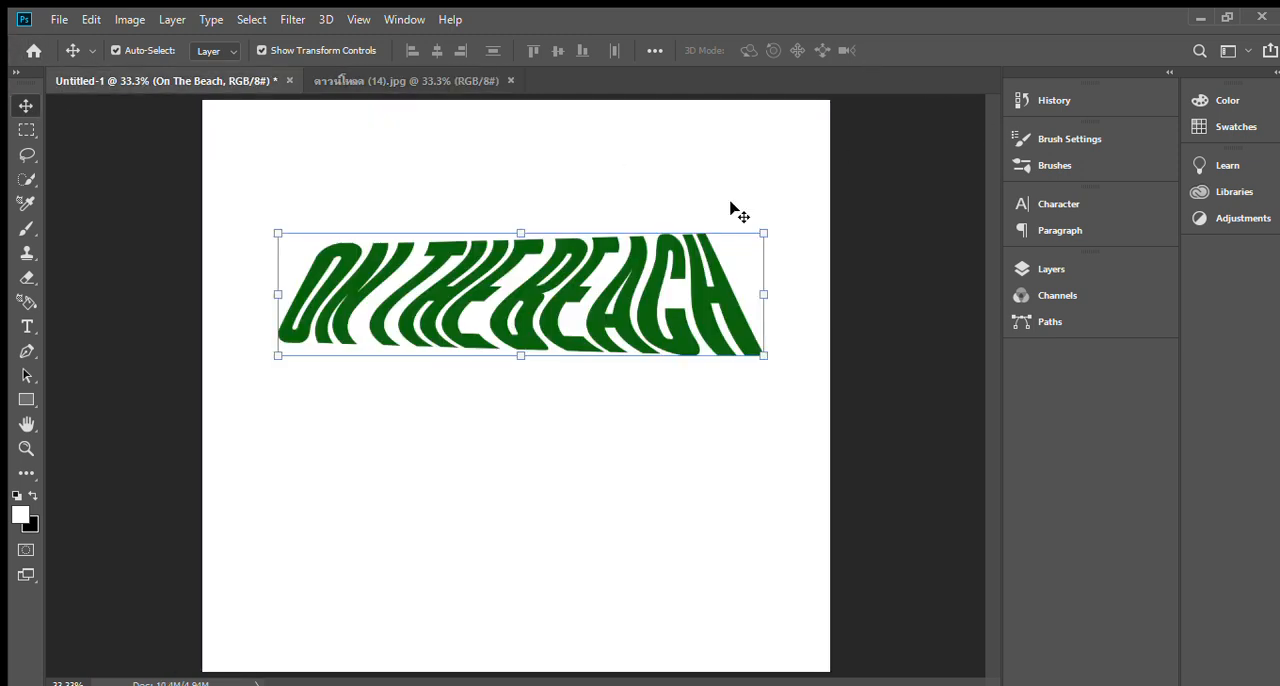
click(366, 84)
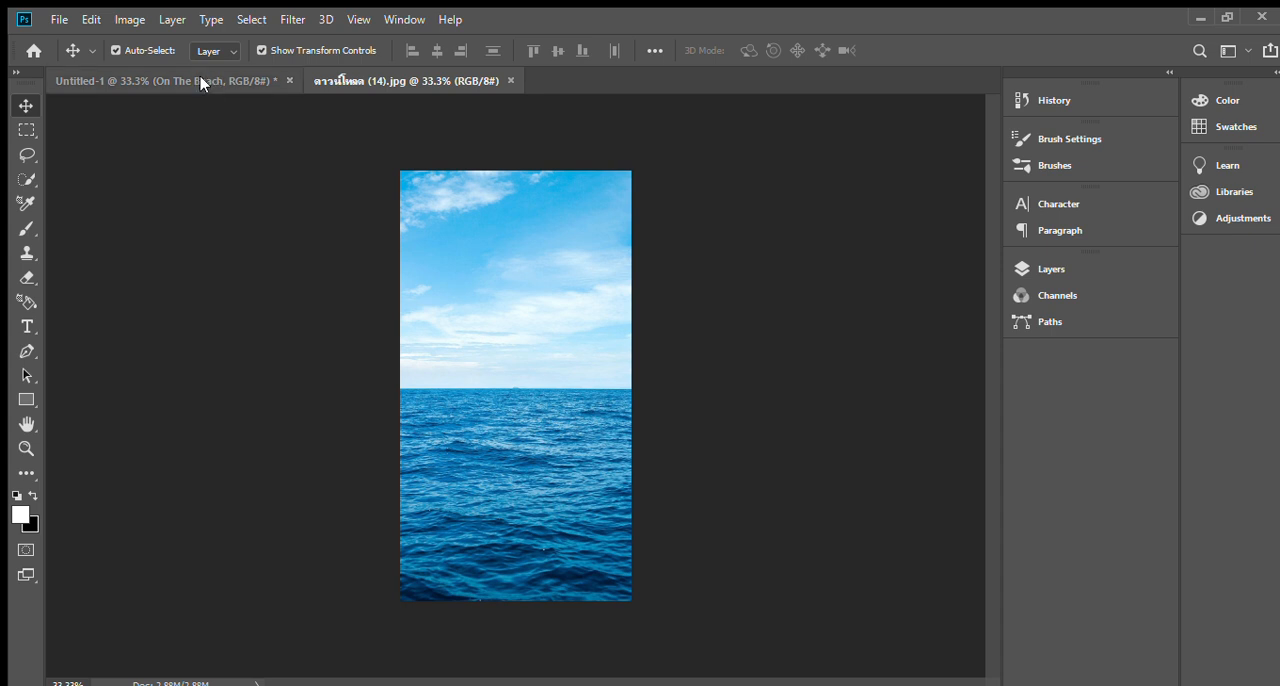
drag(428, 79, 651, 417)
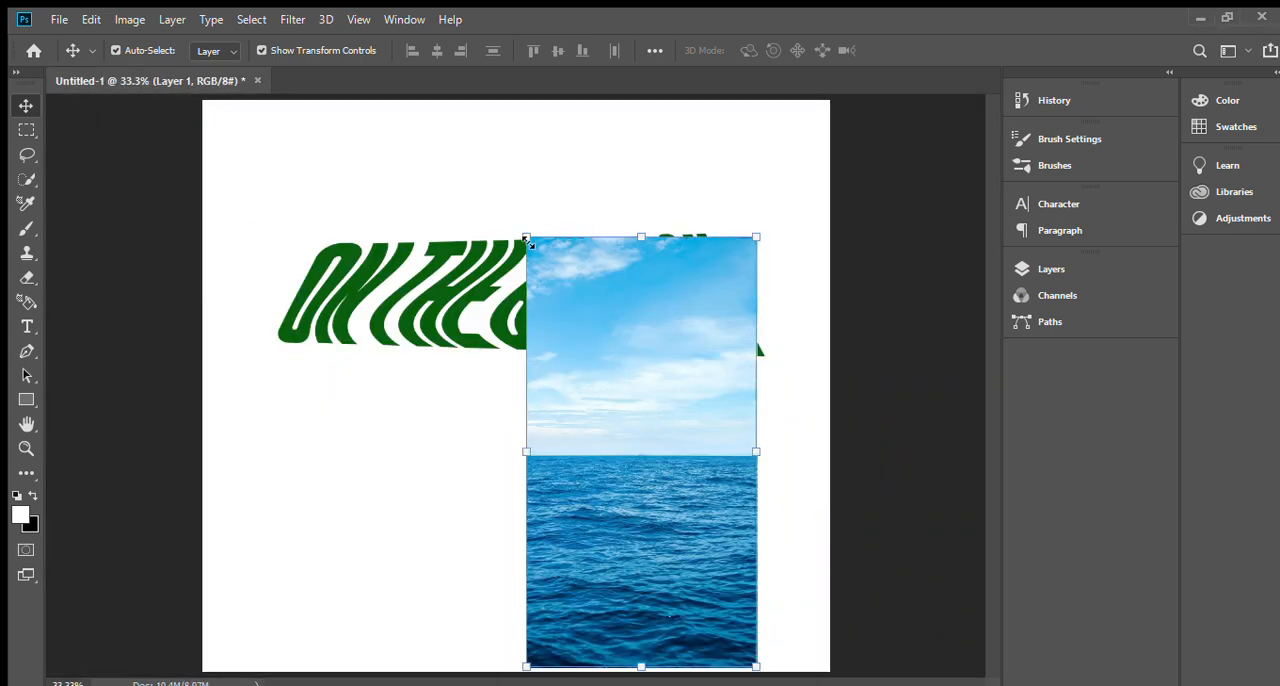
Try scaling the sea photo to 276.10% to cover the full canvas width, and undo that scaling.
drag(527, 240, 393, 100)
drag(393, 331, 192, 327)
drag(757, 327, 740, 414)
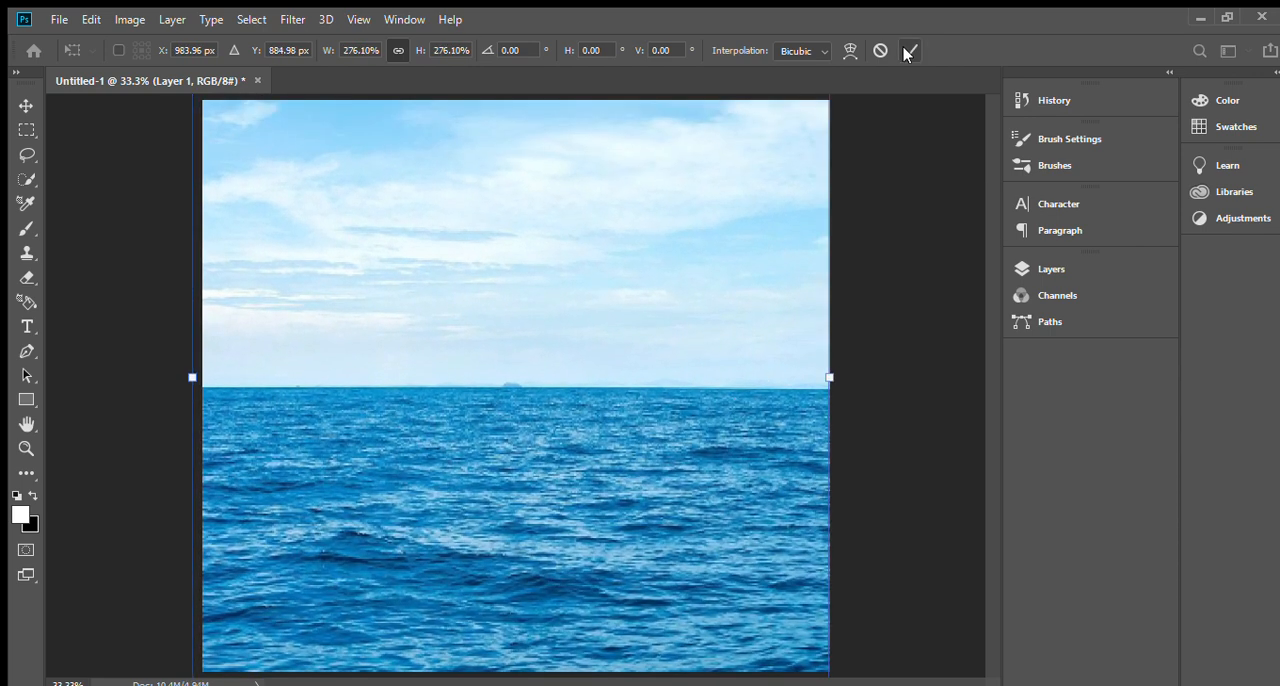
click(908, 51)
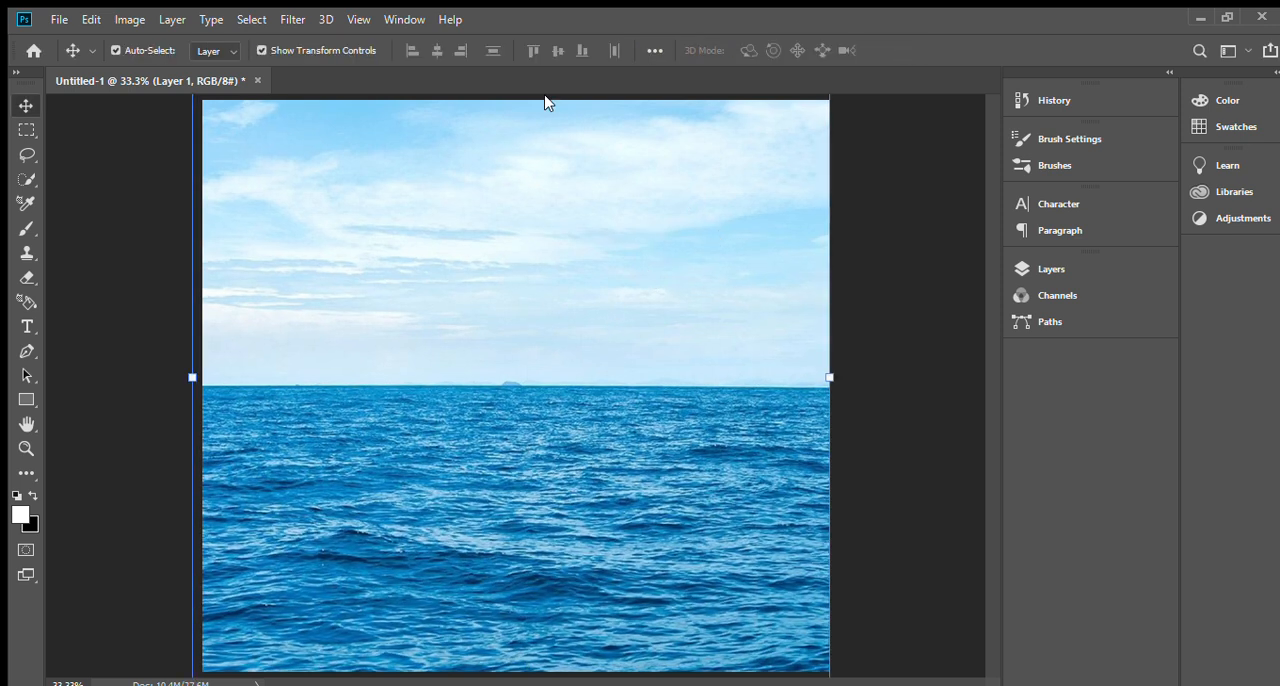
key(ctrl+z)
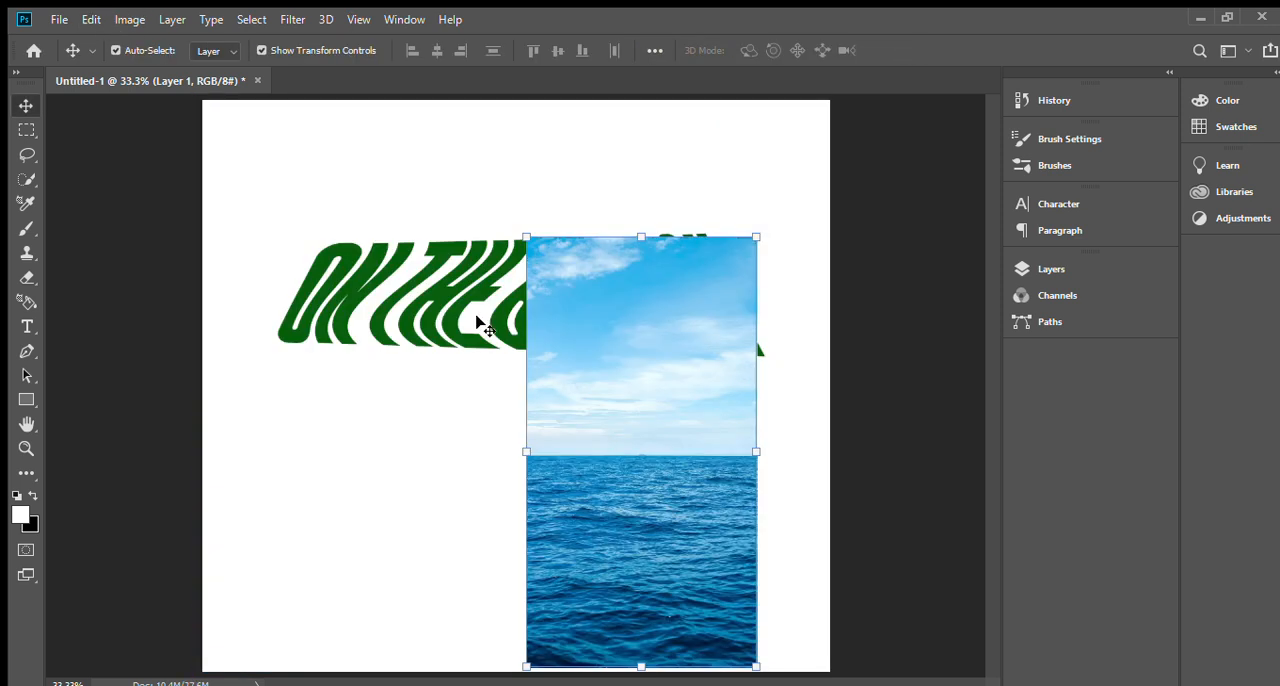
Scale the sea photo to 214.90% and position it so it covers the whole width of the warped text.
drag(520, 235, 388, 2)
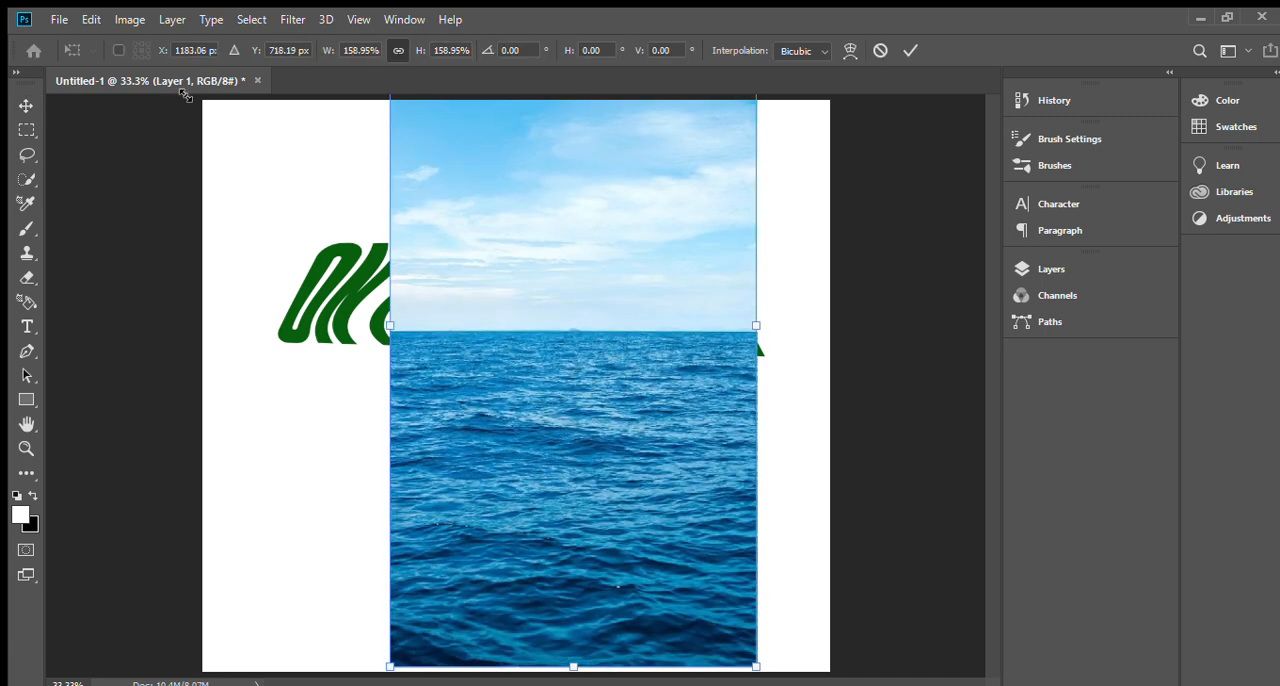
drag(651, 491, 596, 492)
drag(698, 340, 773, 330)
drag(332, 329, 272, 336)
drag(473, 369, 479, 369)
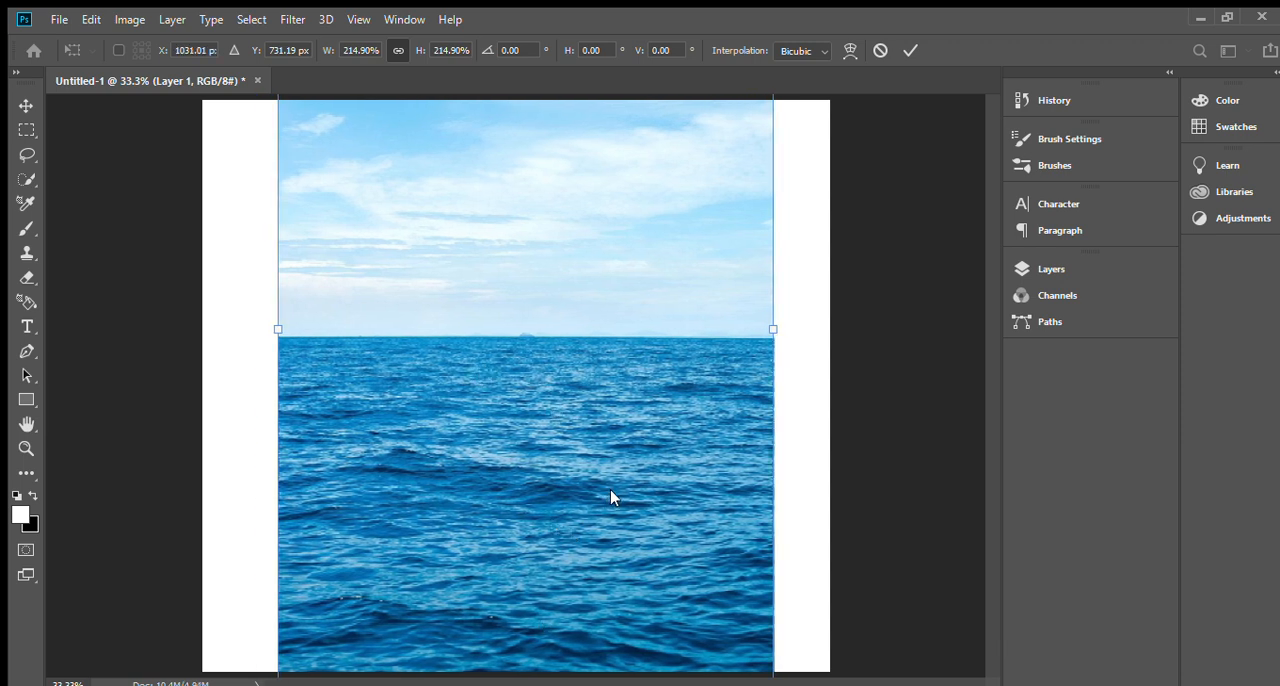
Apply the transform and clip the sea photo to the ON THE BEACH text layer.
click(1091, 265)
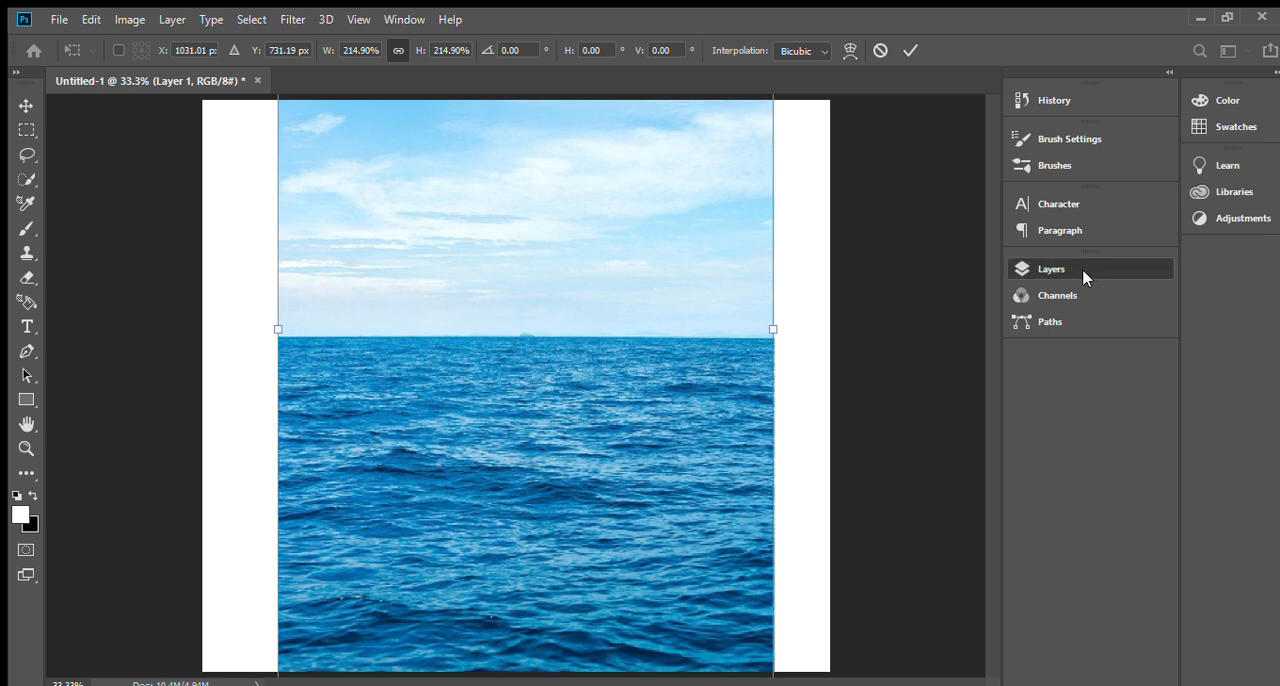
key(Return)
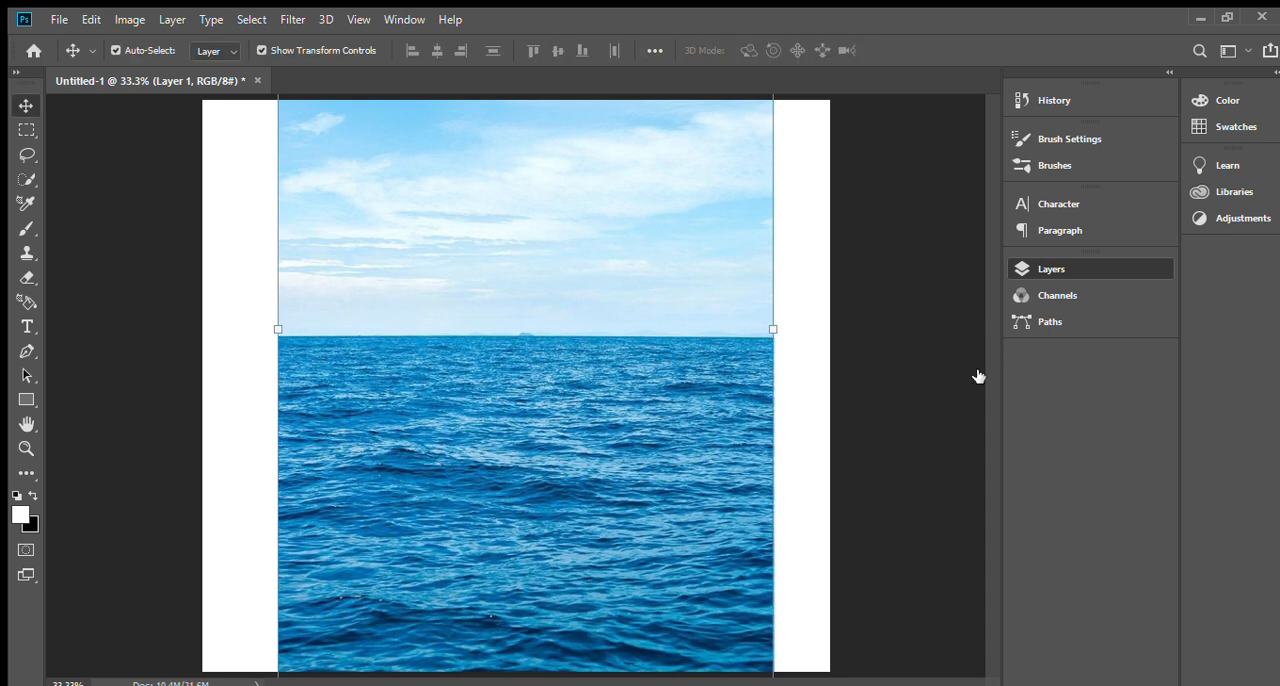
key(ctrl+alt+g)
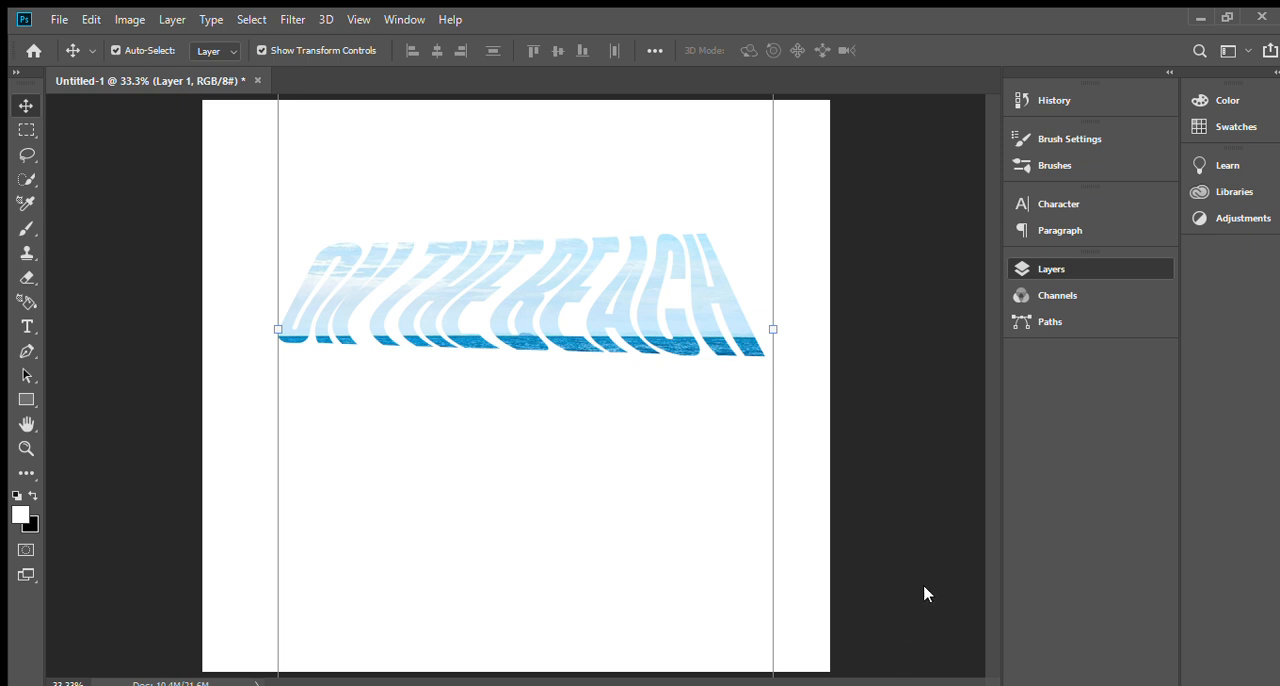
Try a Threshold adjustment layer over the photo-filled text.
click(932, 616)
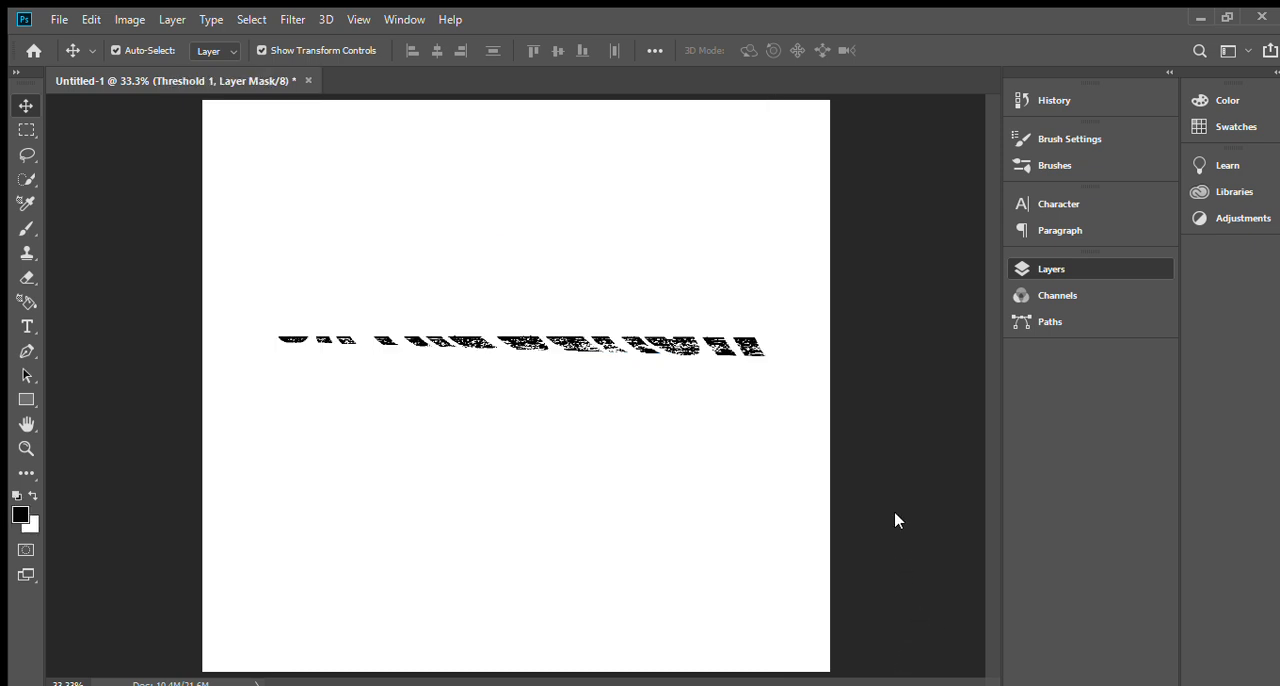
drag(888, 299, 929, 309)
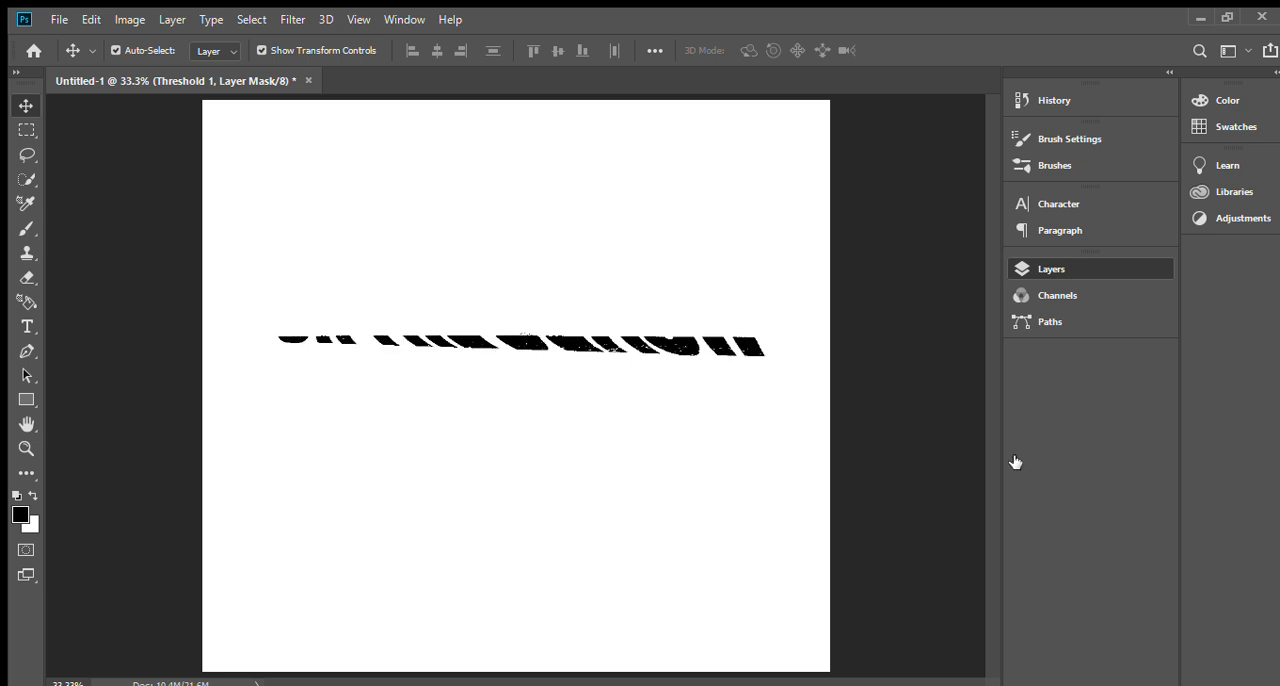
click(562, 265)
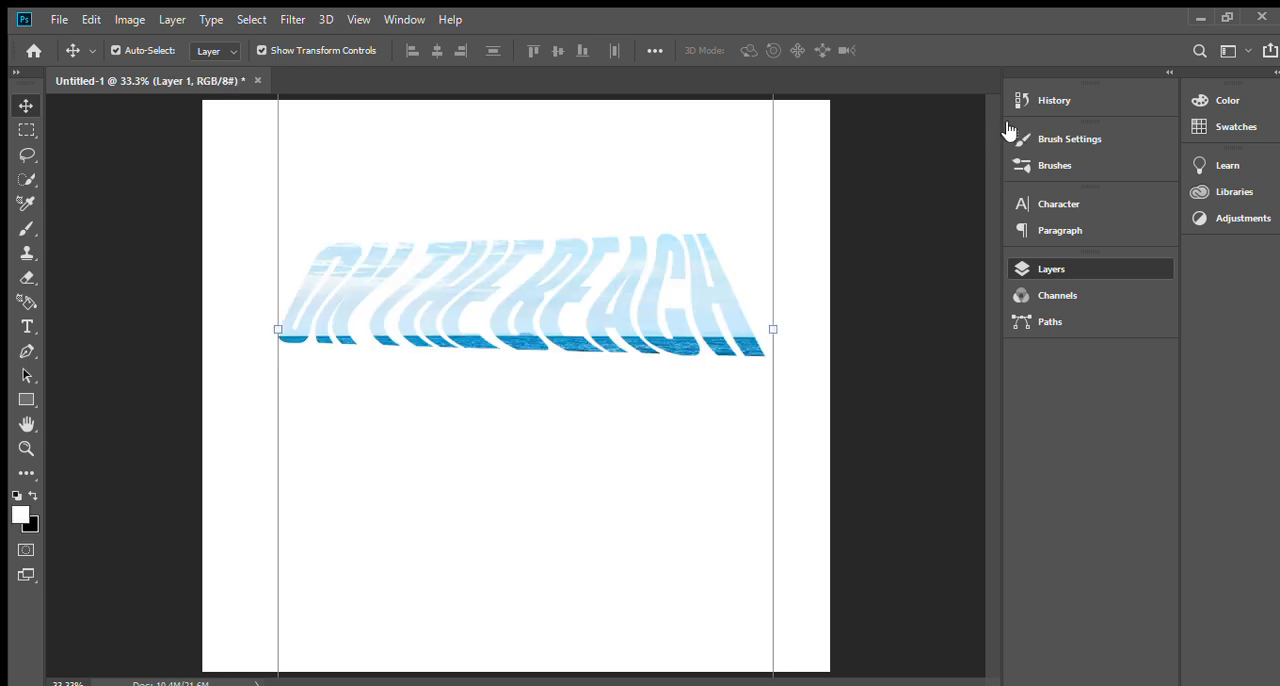
Shift the clipped sea photo upward so the horizon line crosses the middle of the letters.
drag(677, 334, 628, 297)
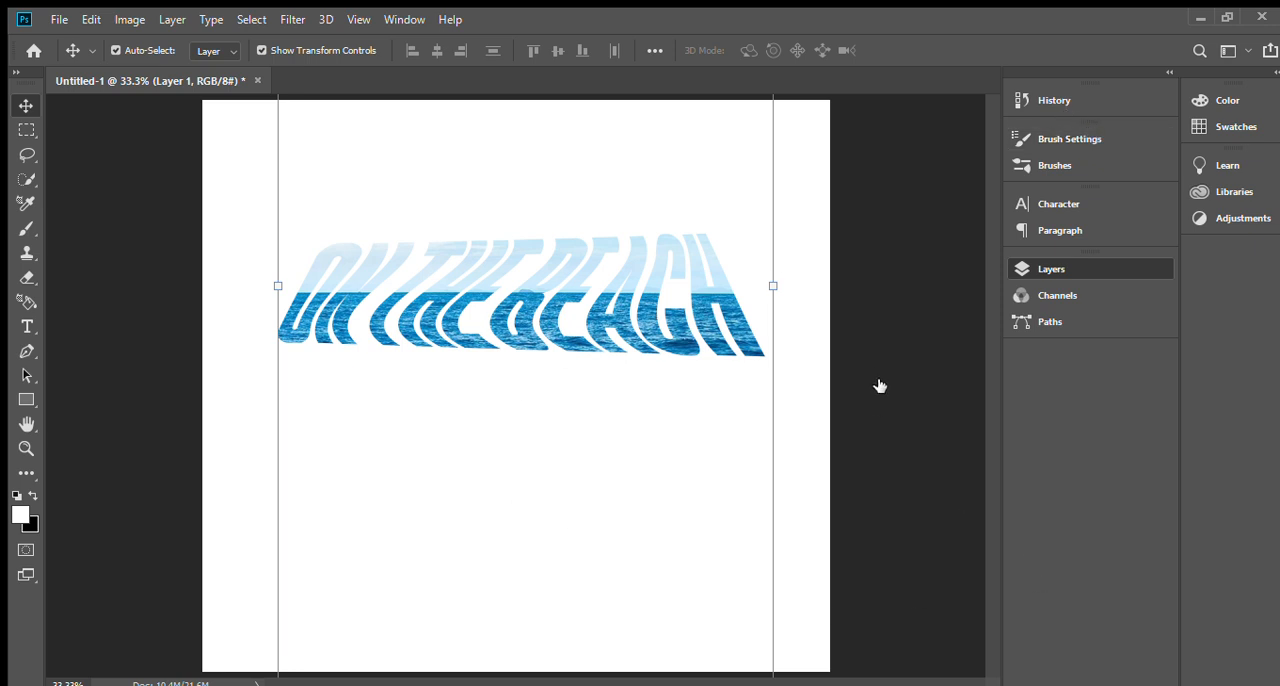
Add a Solid Color fill layer to the document.
click(935, 396)
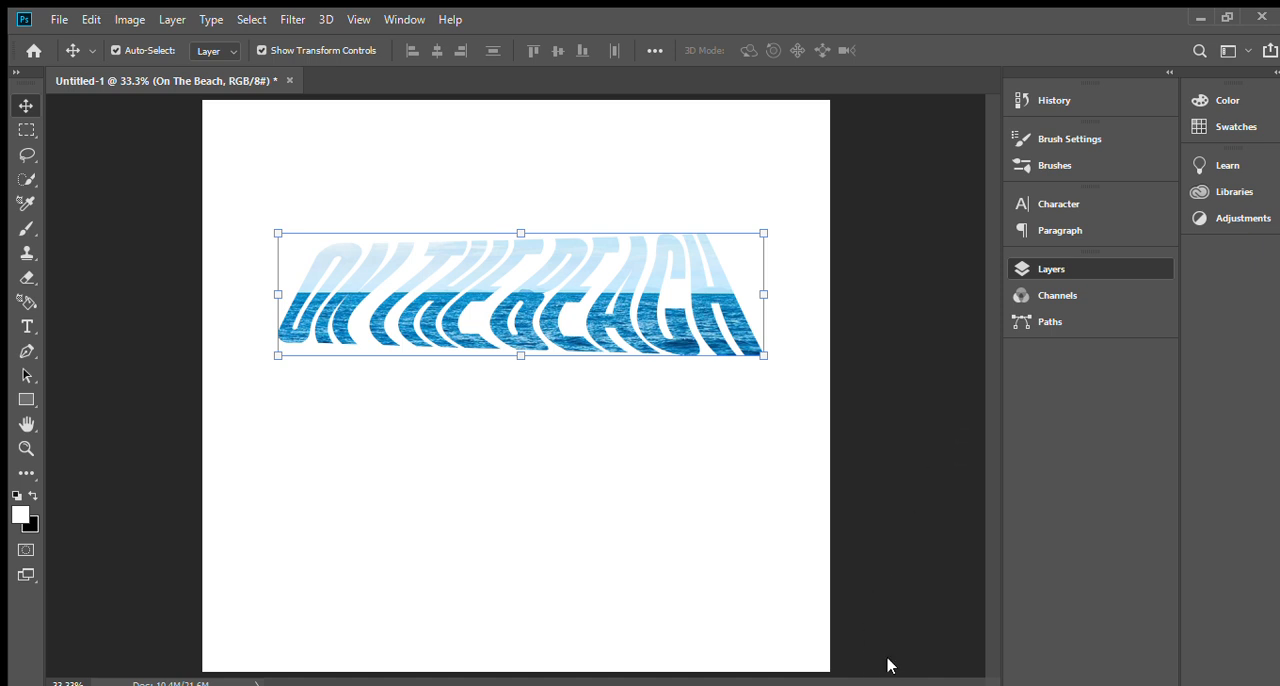
key(i)
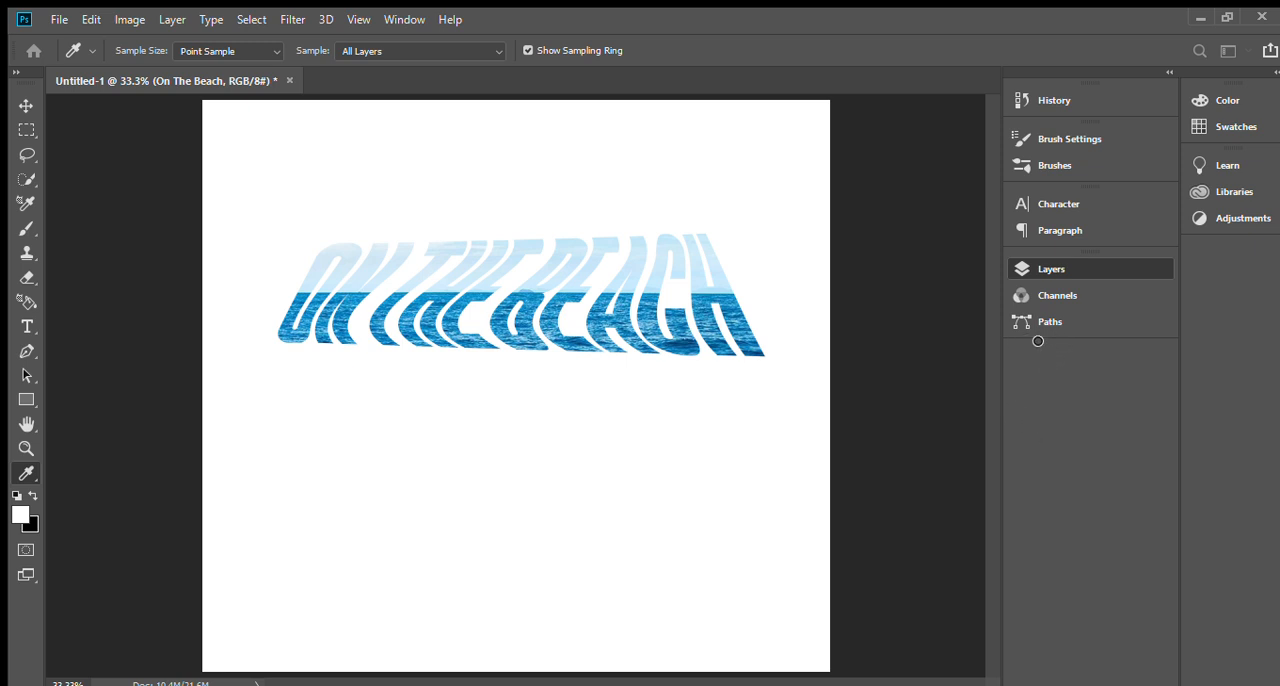
key(v)
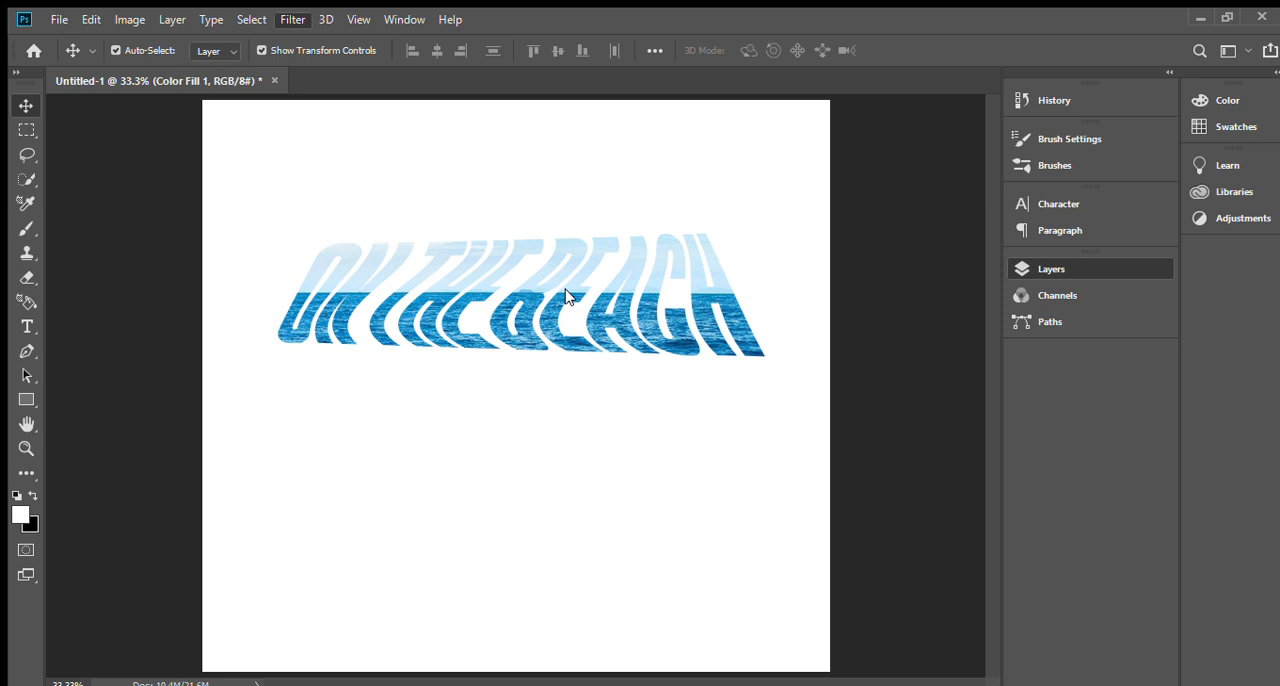
click(625, 278)
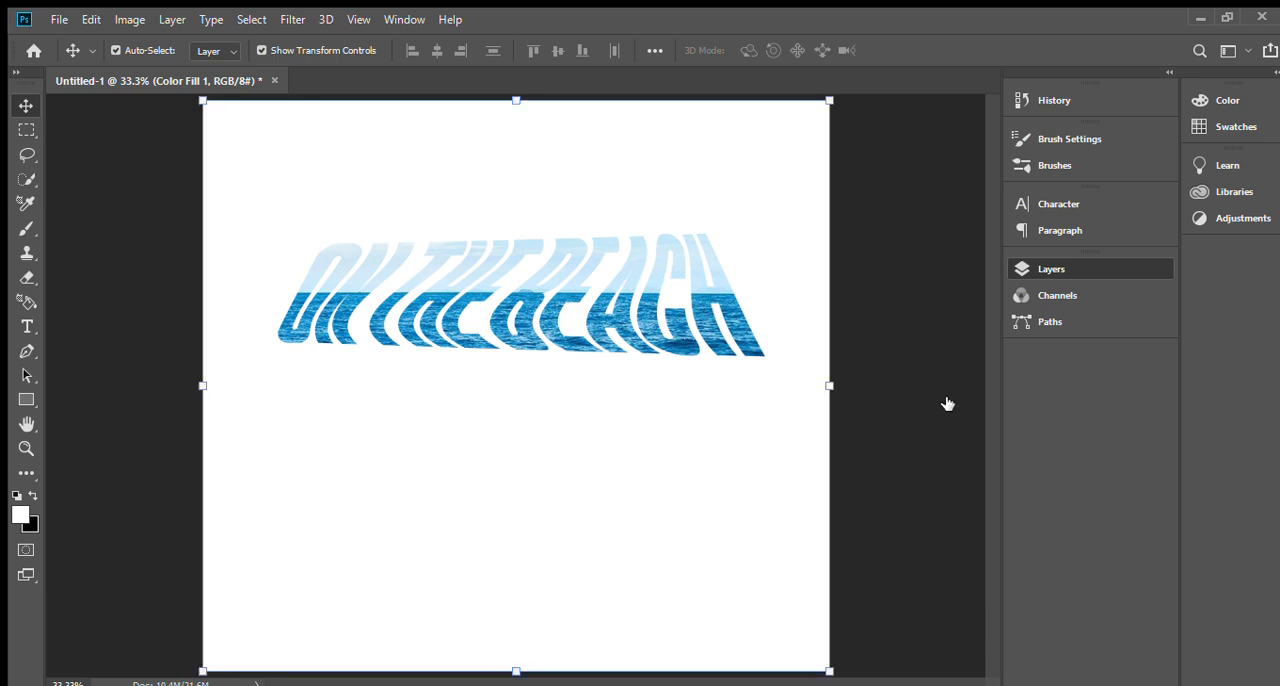
click(160, 38)
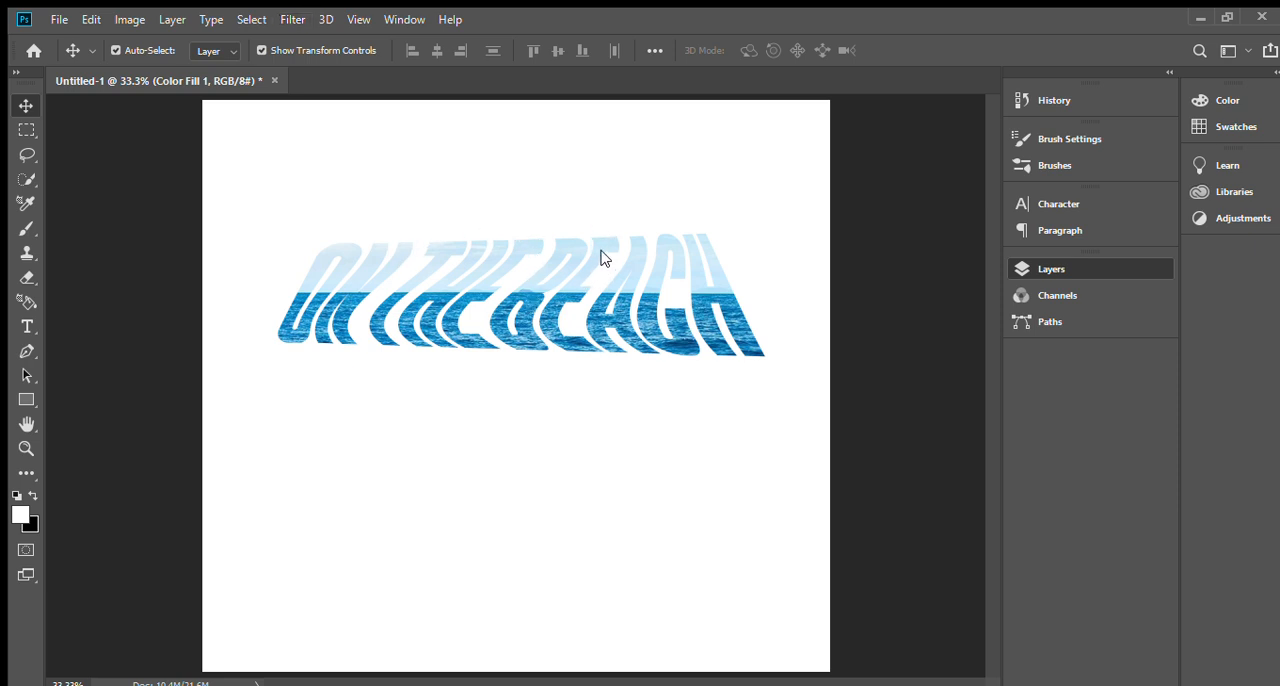
click(702, 283)
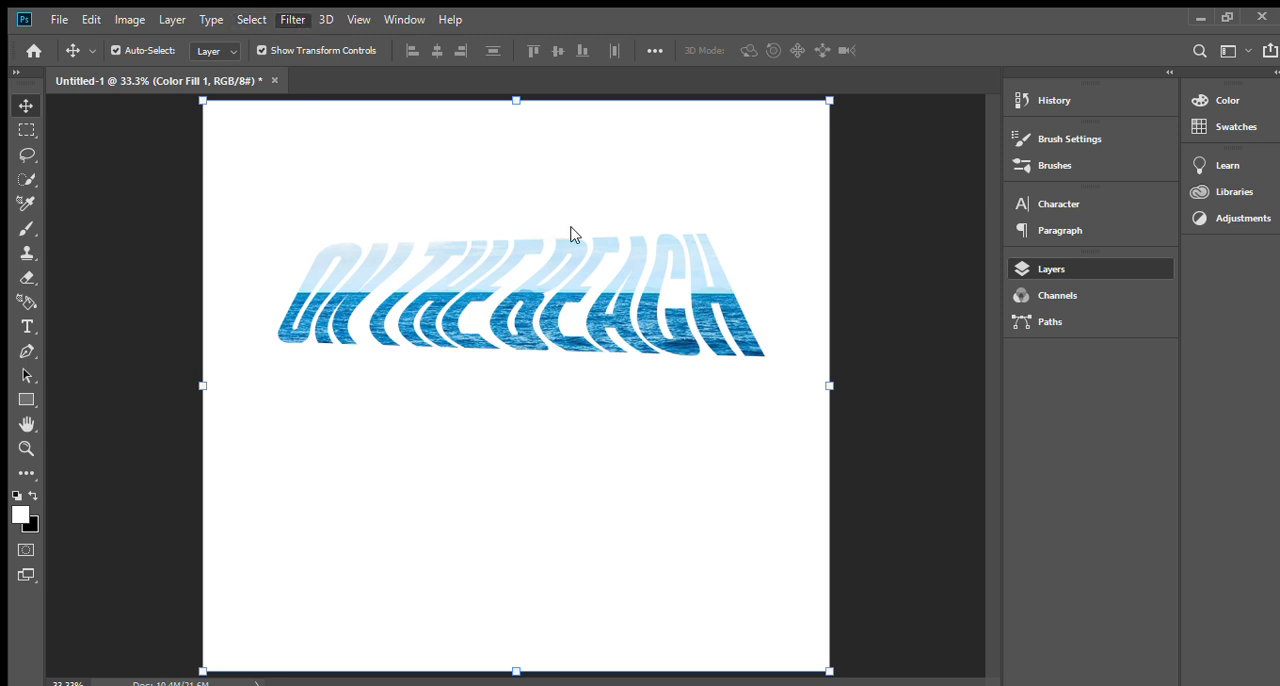
key(h)
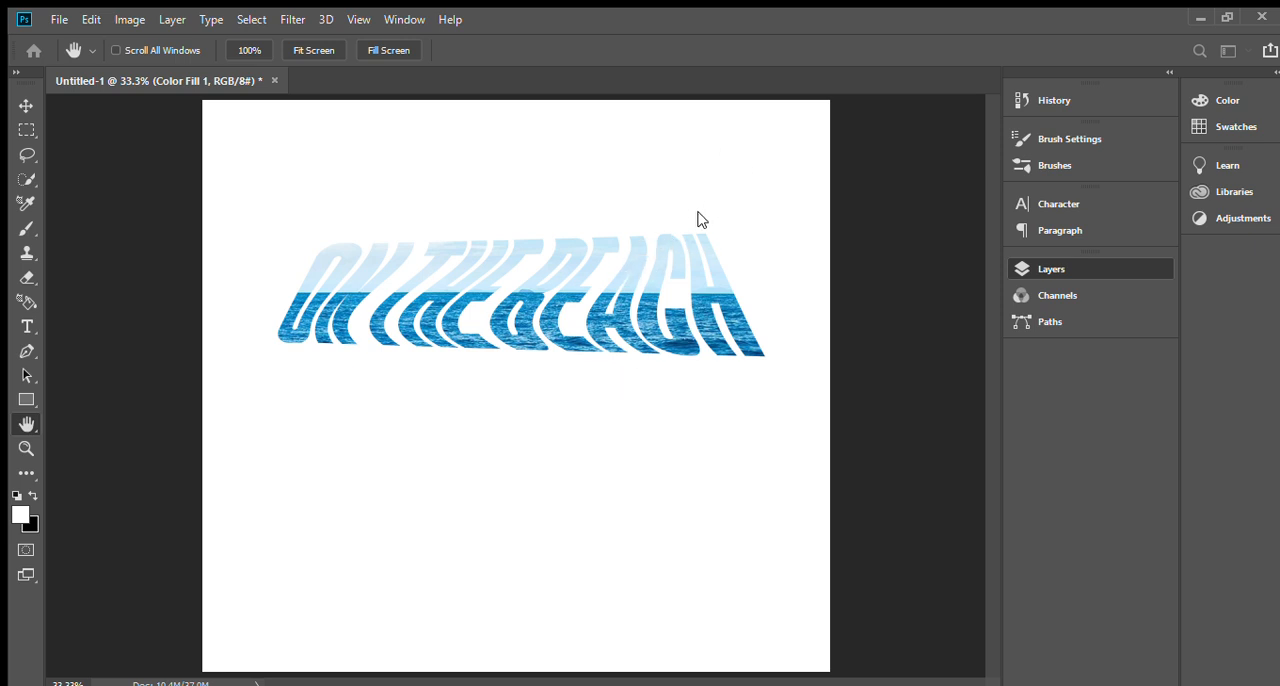
key(v)
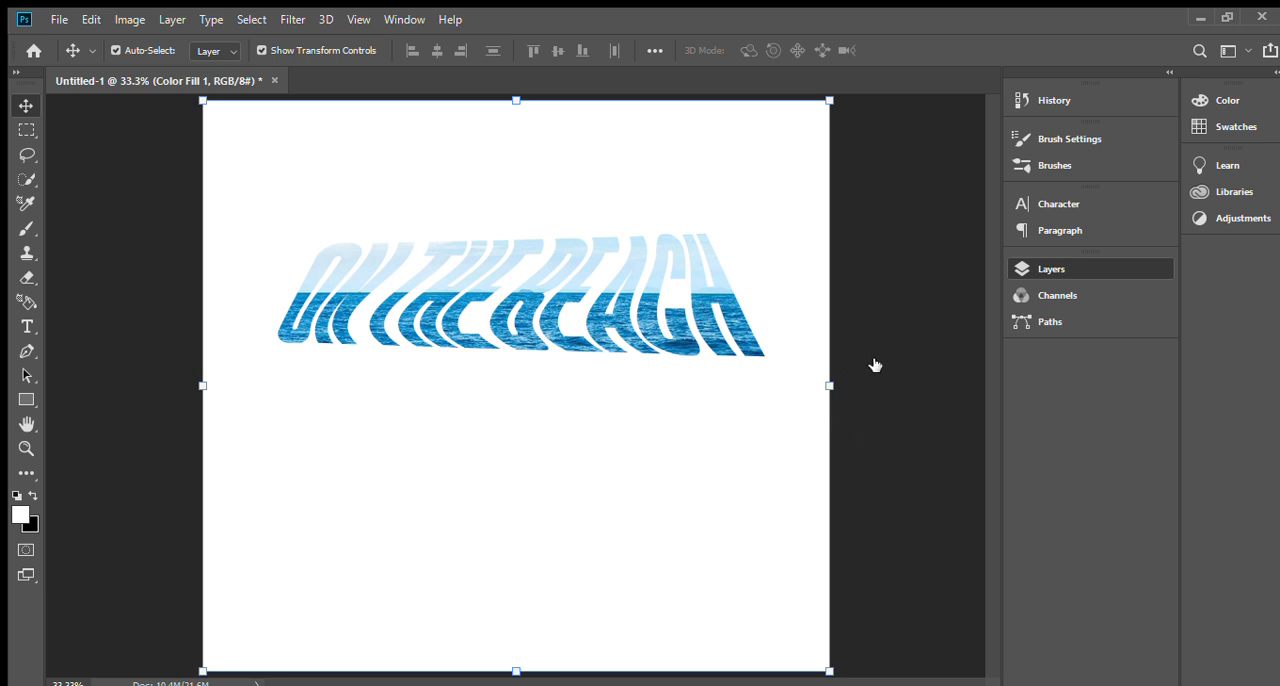
Reposition the clipped sea photo so the horizon crosses the middle of the ON THE BEACH letters.
click(752, 345)
drag(681, 343, 602, 330)
key(alt+bracketleft)
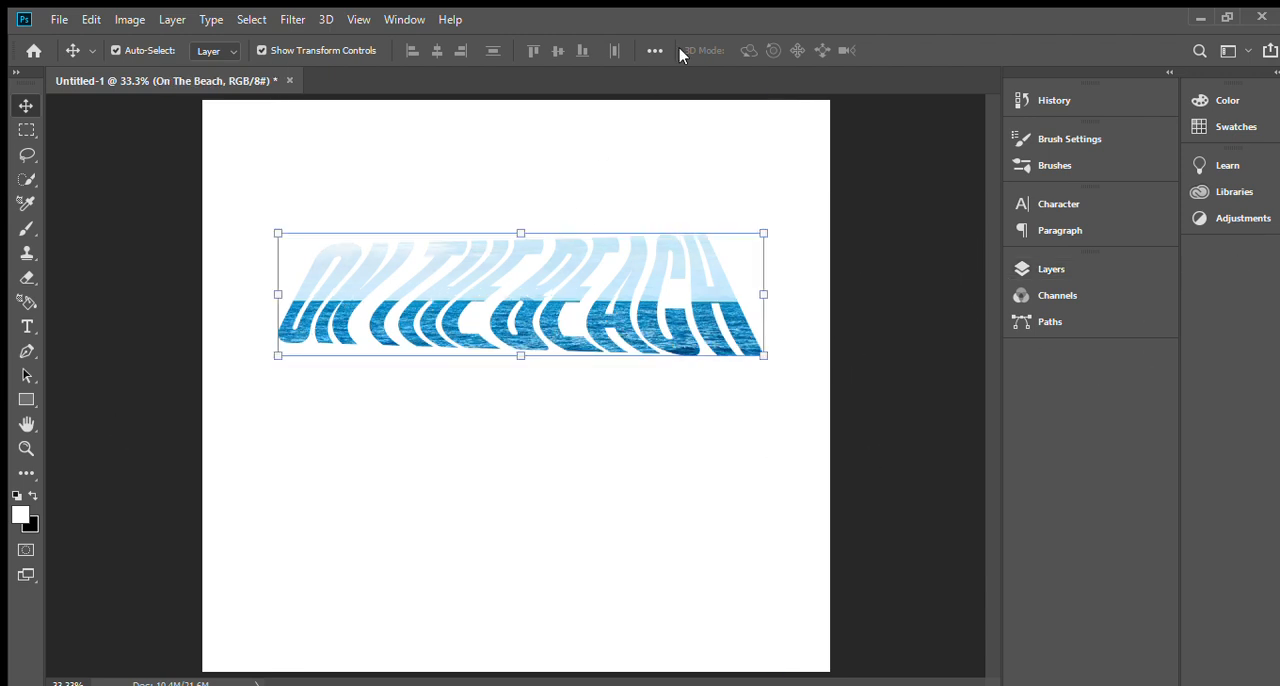
click(362, 290)
mouse_move(540, 308)
mouse_down()
mouse_move(535, 322)
mouse_move(529, 306)
mouse_move(549, 296)
mouse_up()
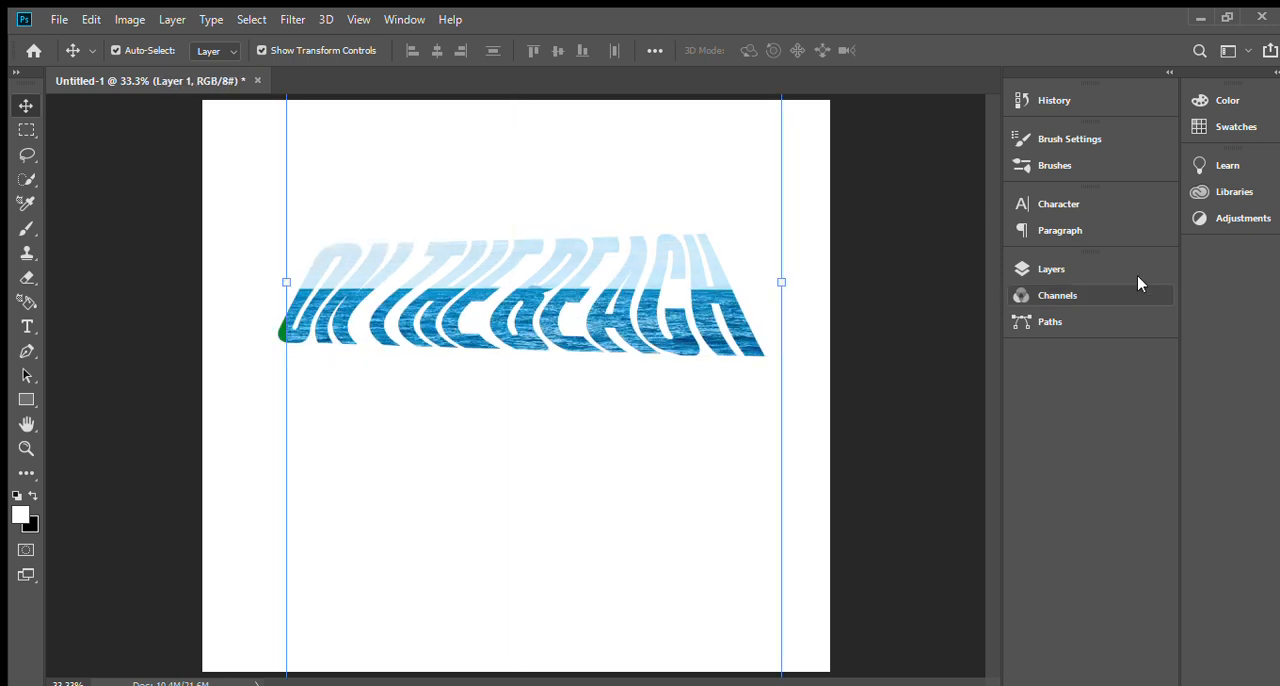
Scale the ON THE BEACH text layer to 98.79% and group it with the clipped sea photo.
click(1146, 264)
click(927, 434)
mouse_move(612, 370)
mouse_down()
mouse_move(617, 417)
mouse_move(624, 370)
mouse_up()
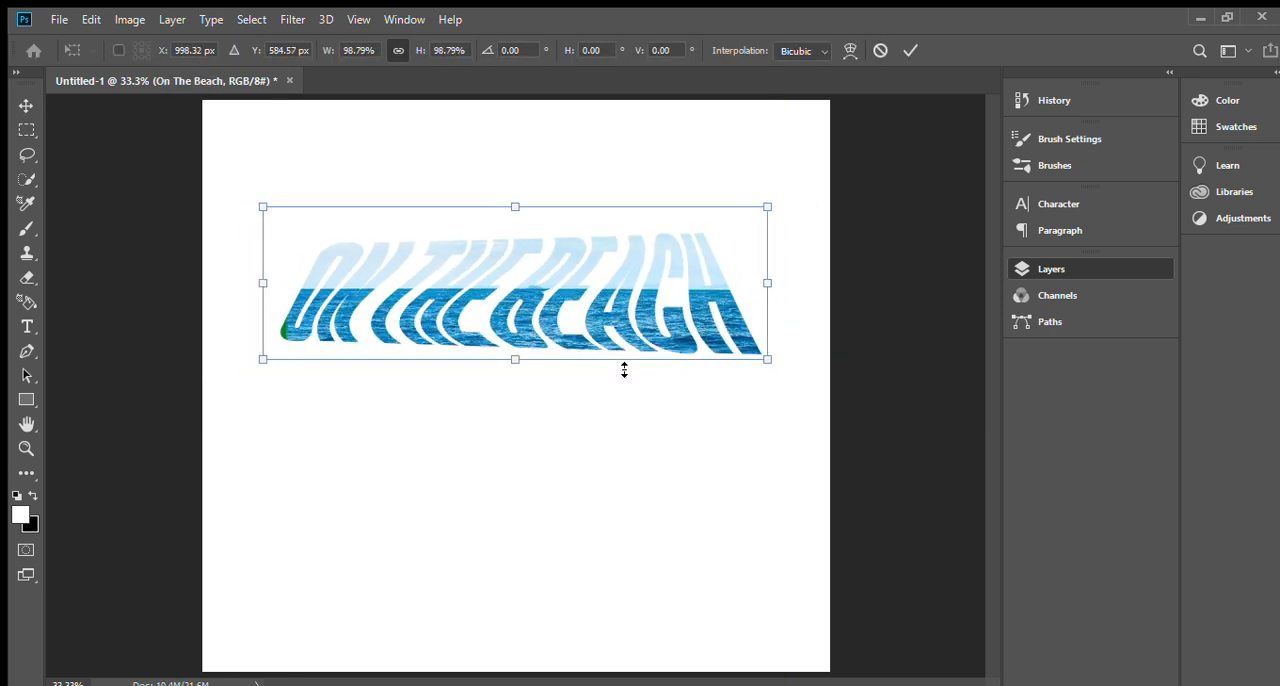
key(Return)
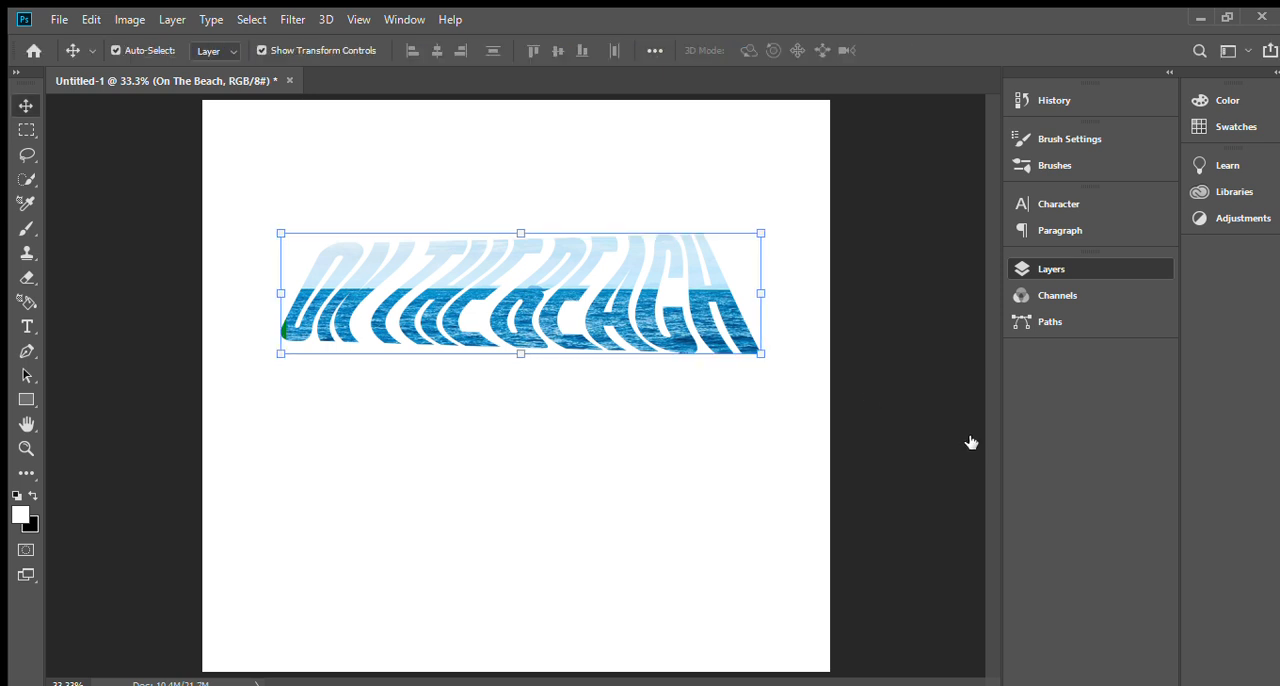
key(ctrl+e)
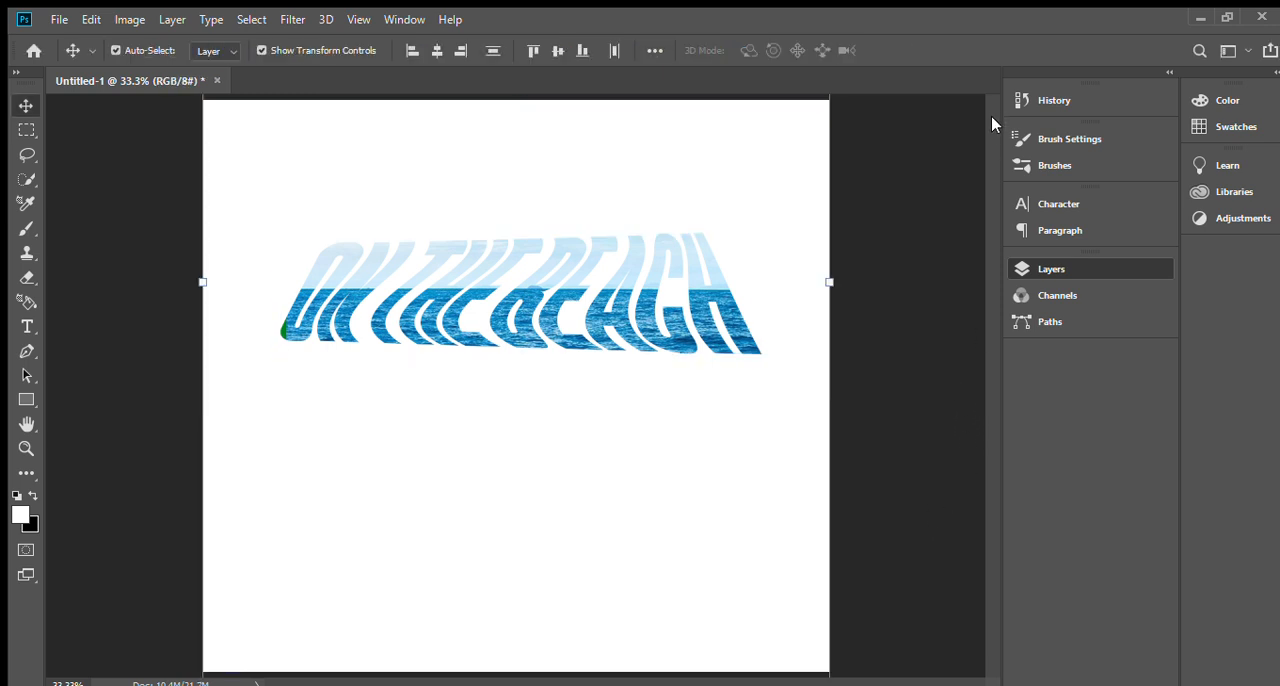
key(ctrl+g)
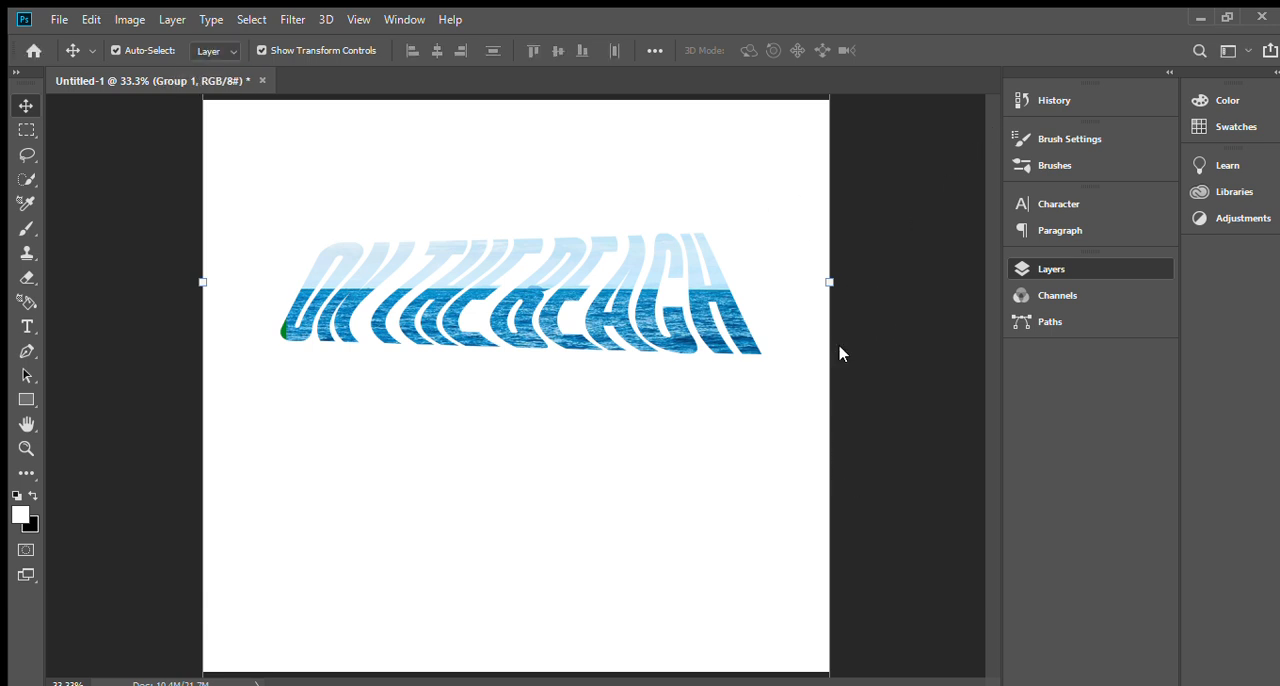
Add a Drop Shadow to the text group and set the shadow colour to dark teal.
key(h)
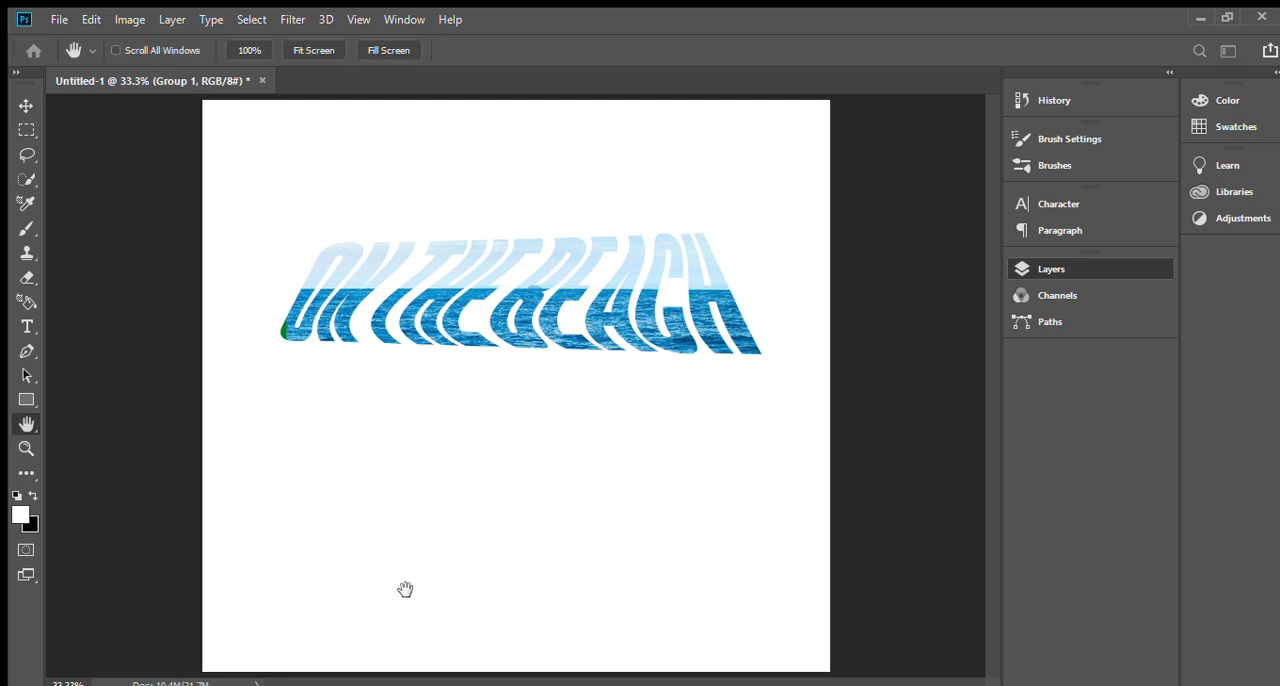
click(539, 580)
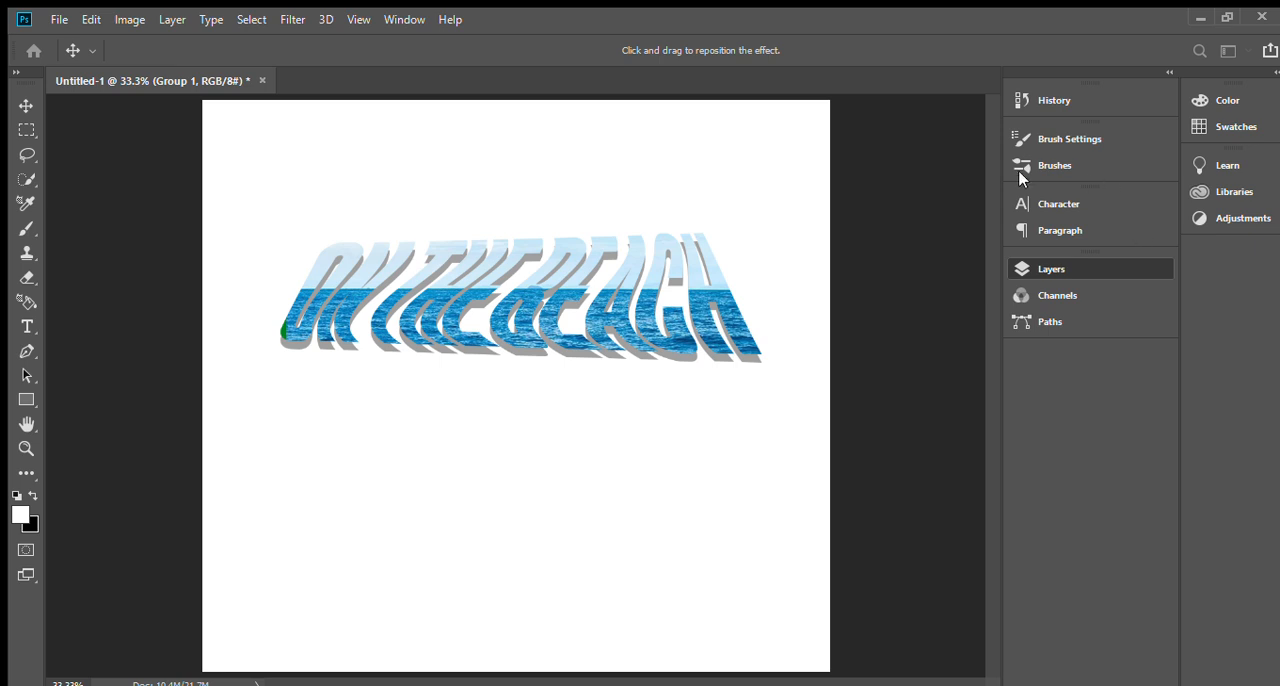
key(i)
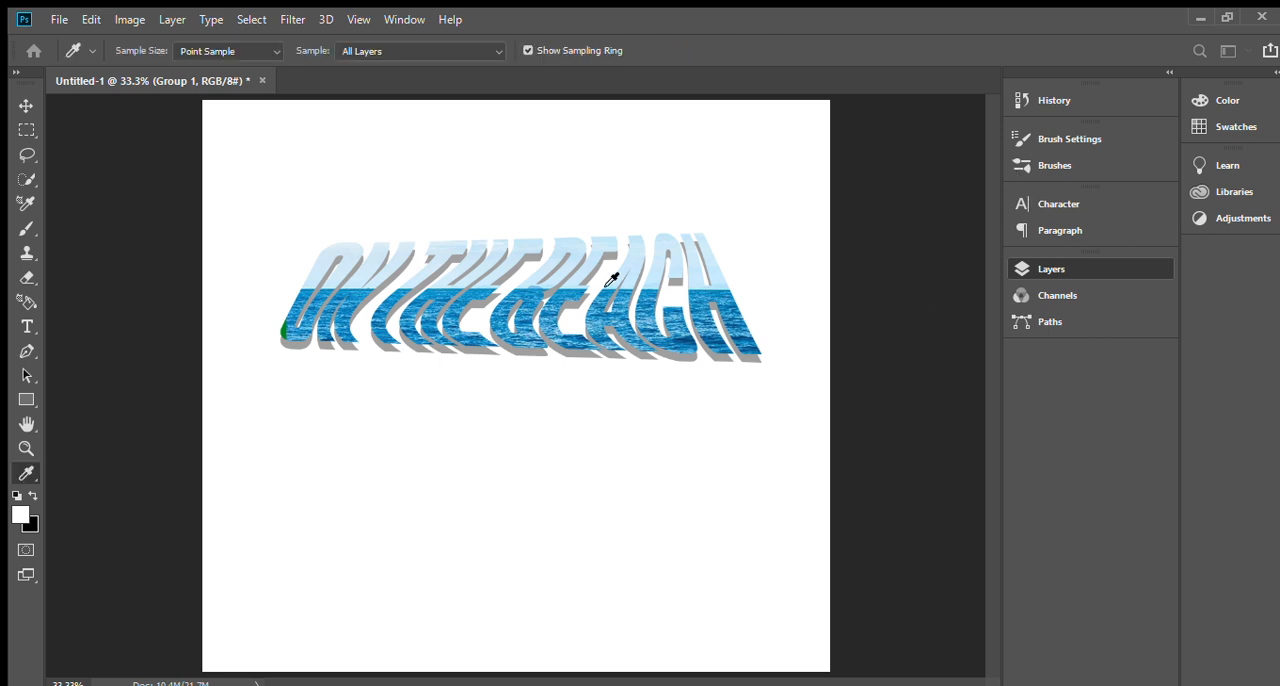
click(622, 277)
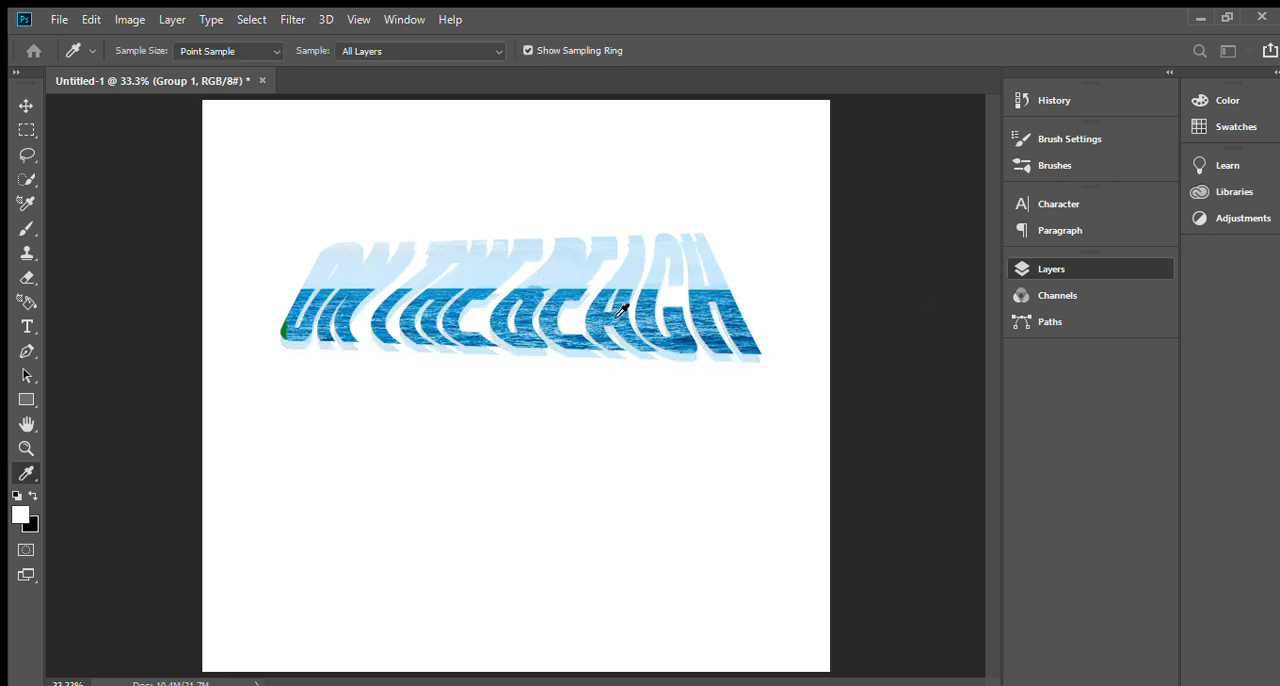
click(622, 310)
click(1036, 387)
click(1024, 412)
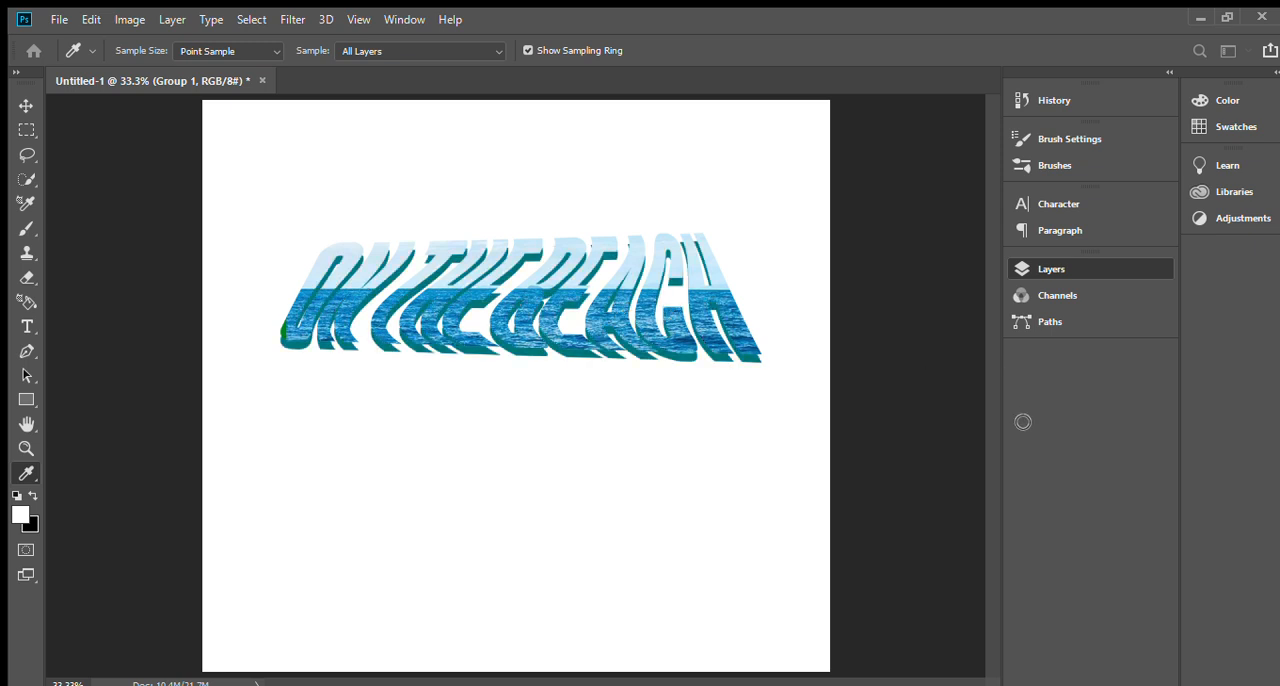
click(1023, 422)
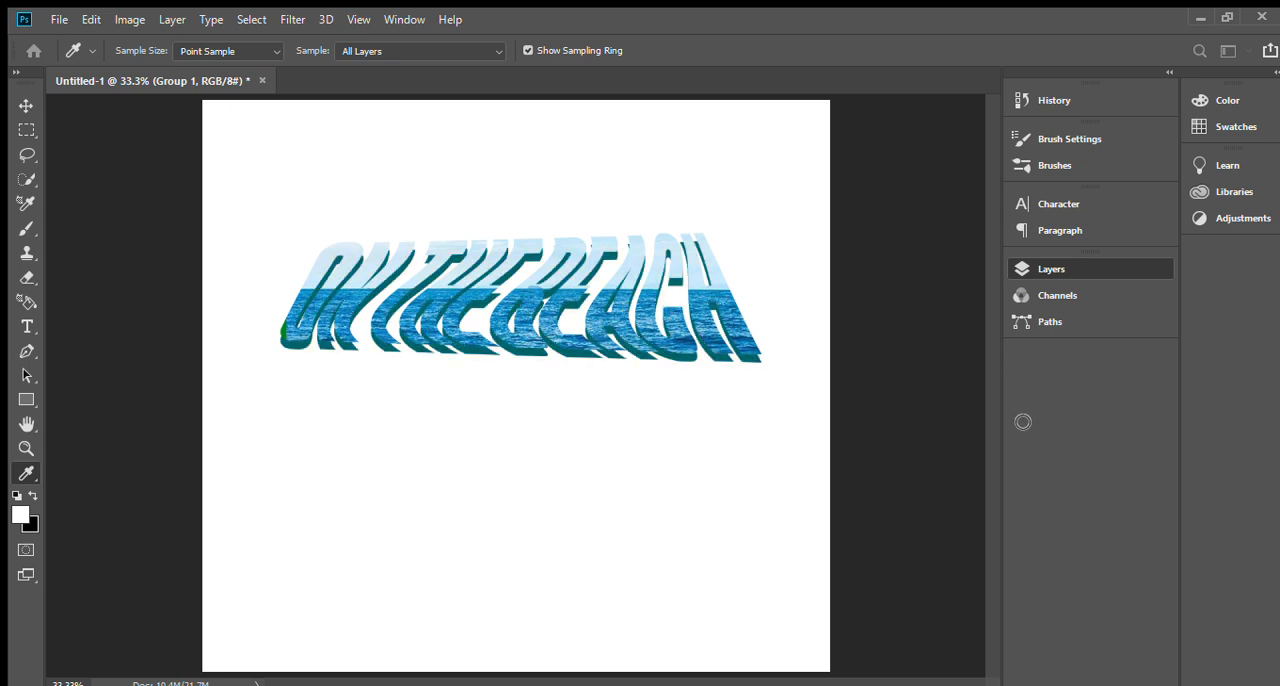
click(1229, 271)
Add a thin dark outline and an embossed surface texture to the text group's layer style.
click(817, 325)
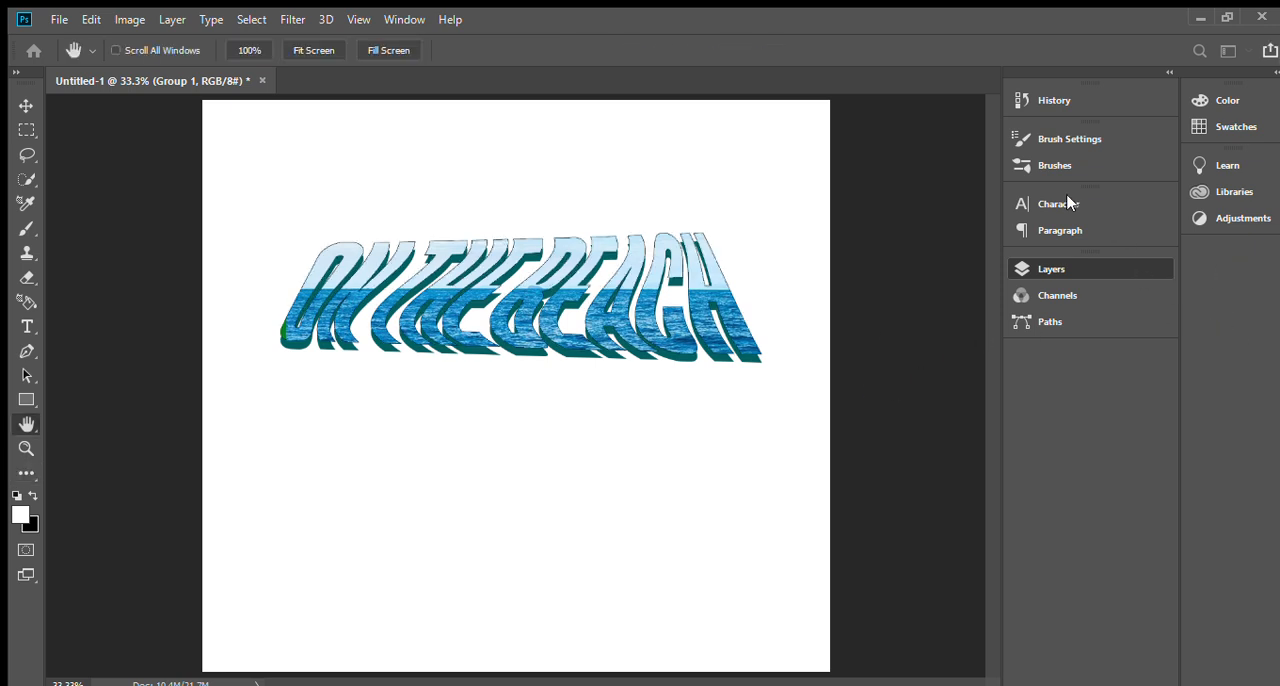
click(823, 299)
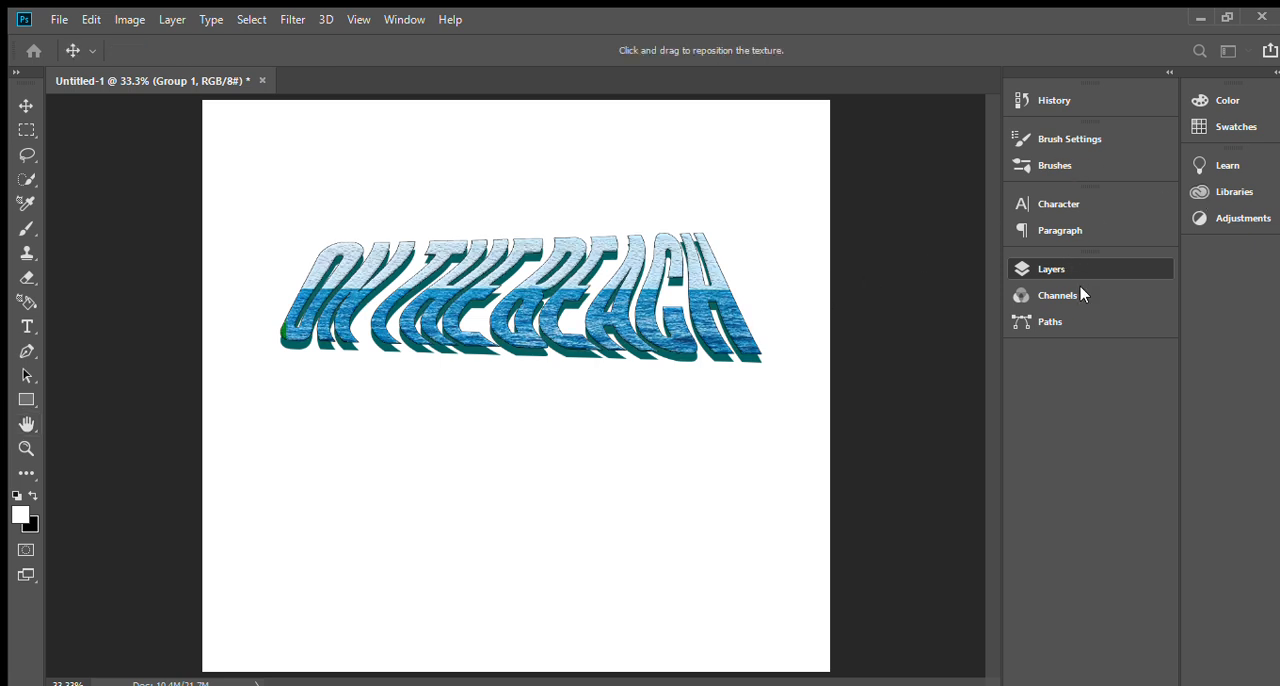
drag(1065, 355, 1002, 358)
click(1075, 233)
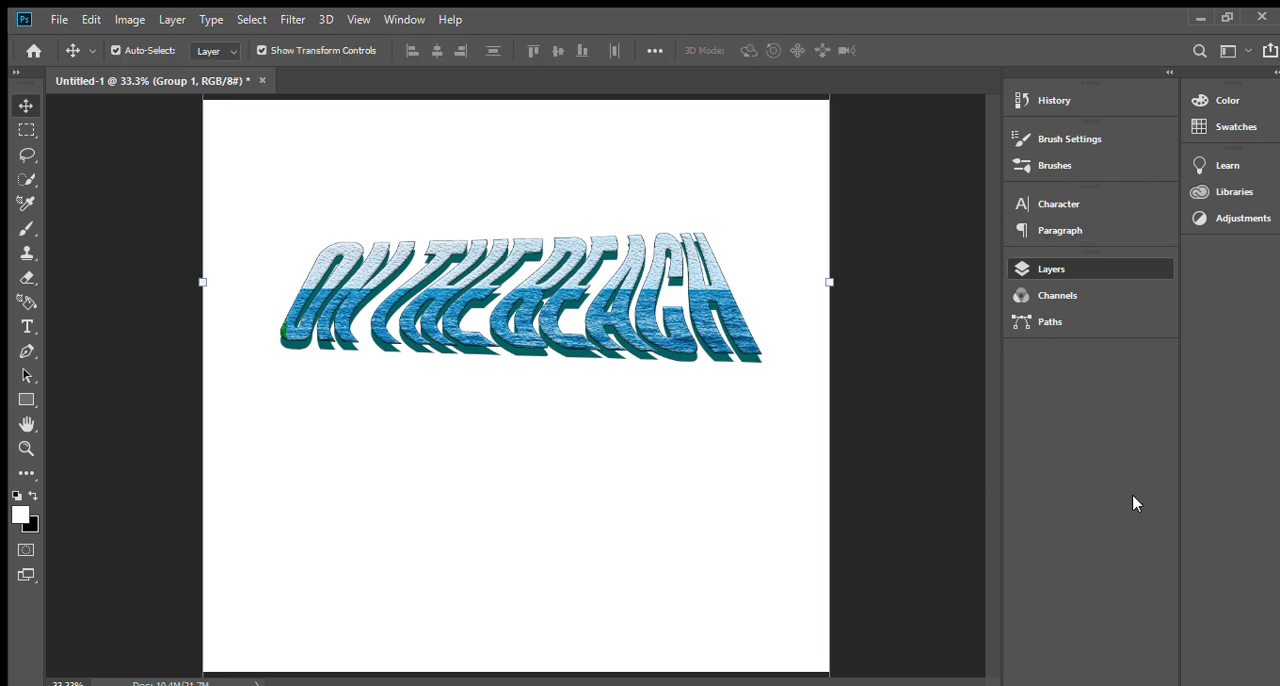
Try a blue-teal solid colour fill over the white Background layer.
click(918, 463)
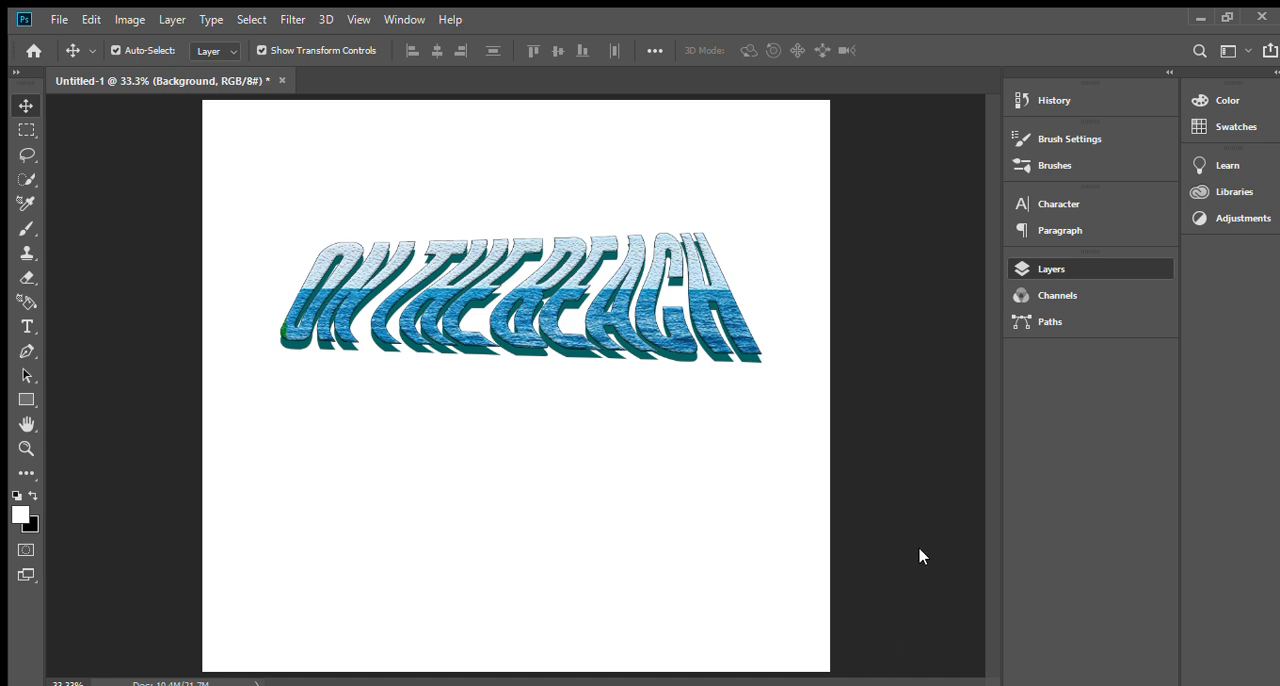
key(i)
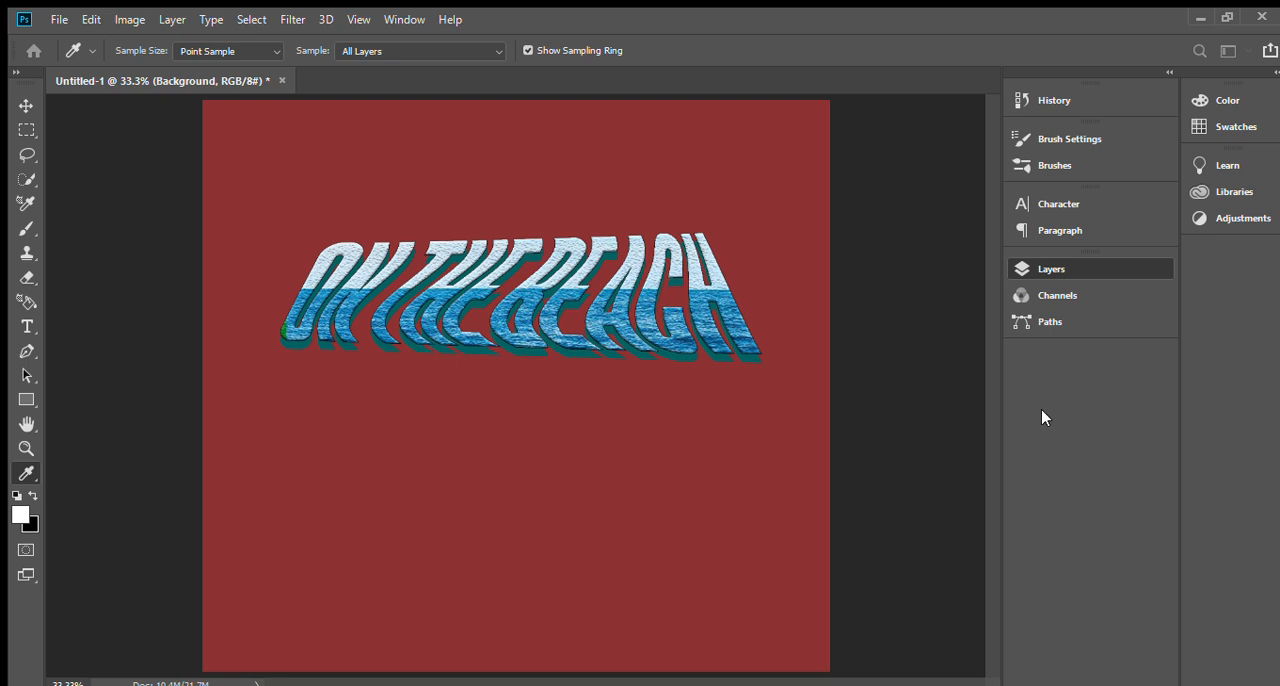
click(1041, 410)
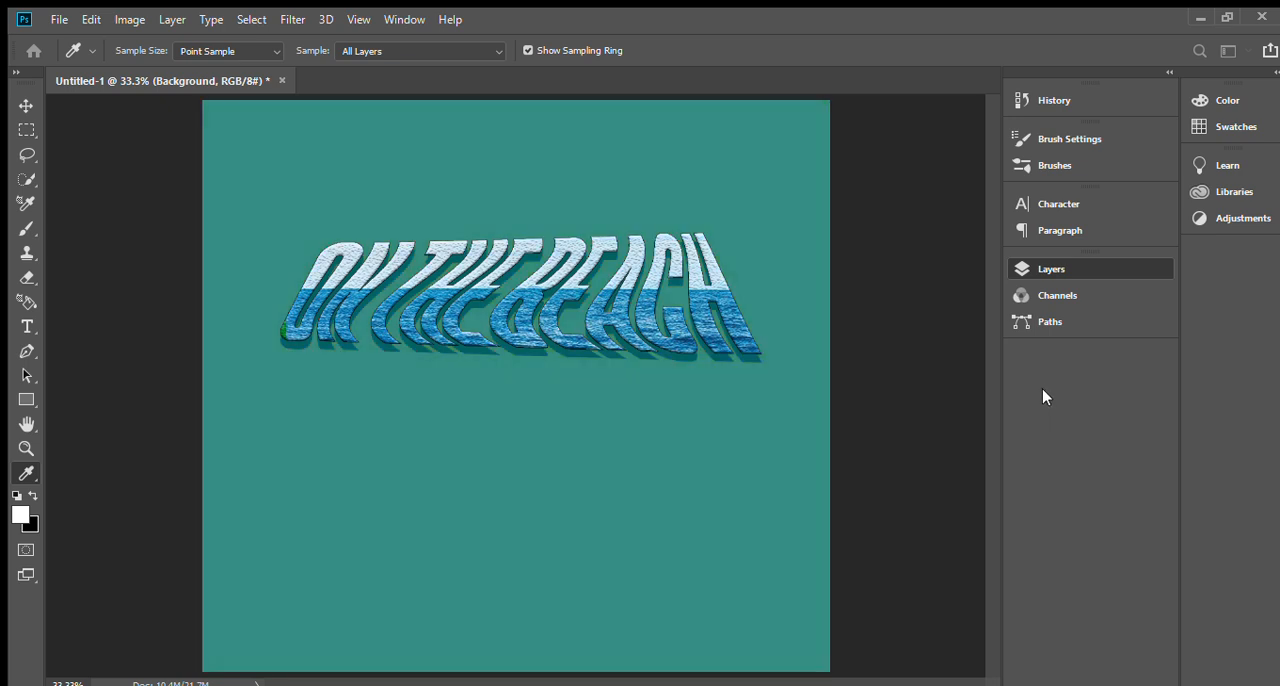
click(1038, 378)
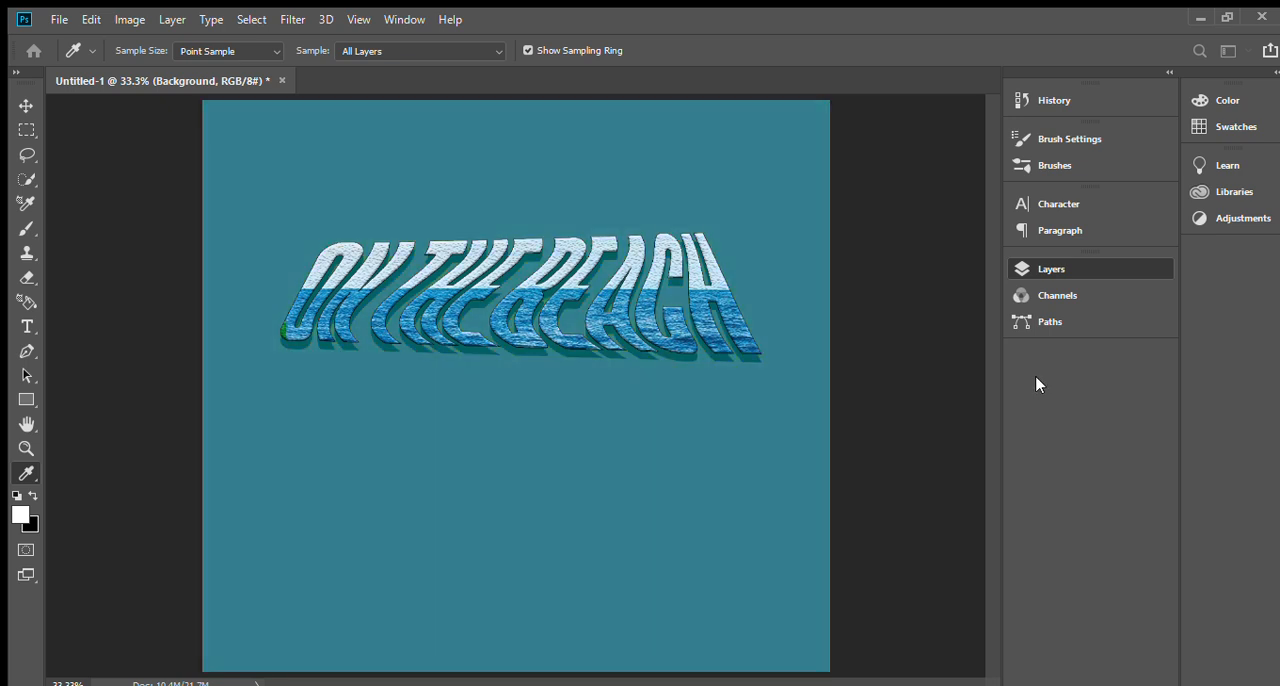
click(1210, 293)
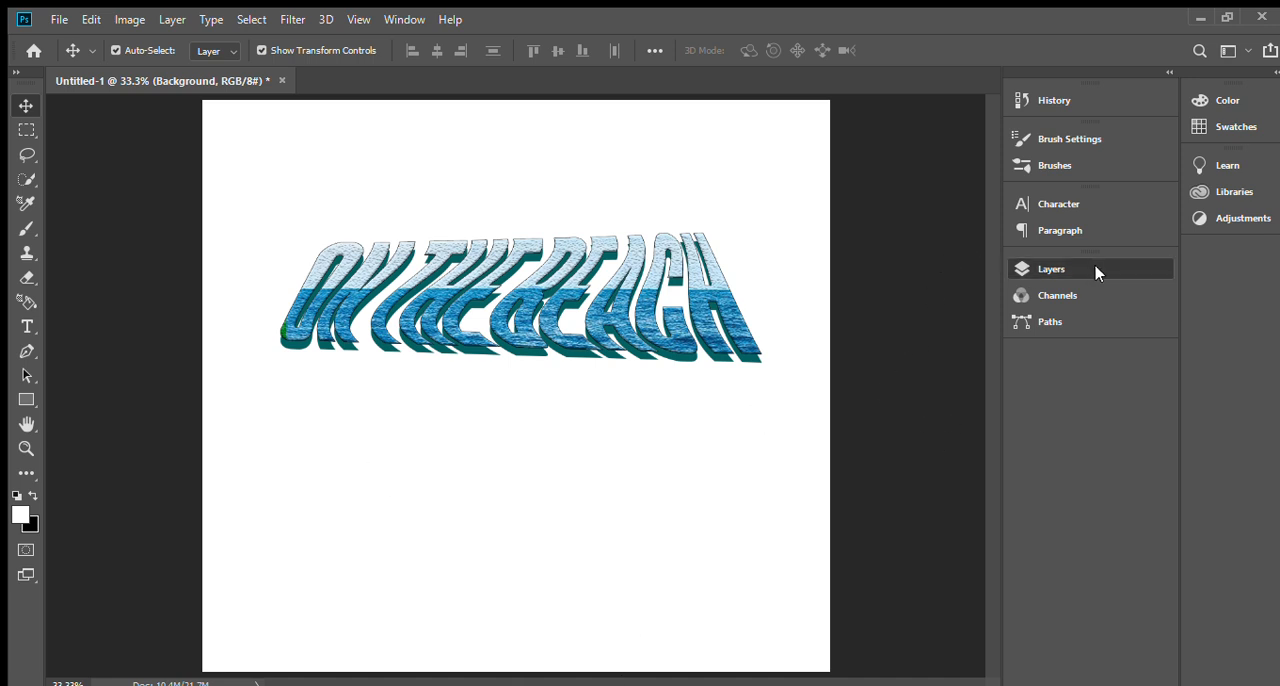
Duplicate the sea photo layer out of the text group and place the unclipped copy beneath the group.
key(ctrl+g)
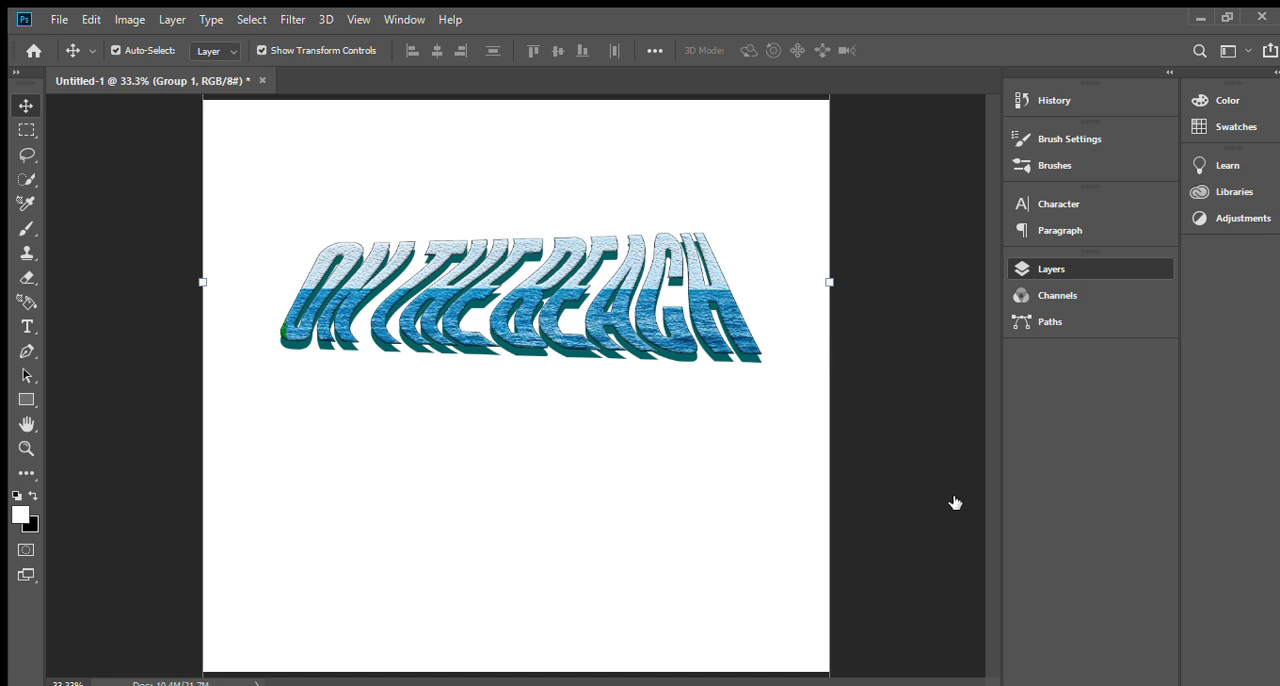
drag(955, 461, 948, 666)
drag(933, 460, 931, 351)
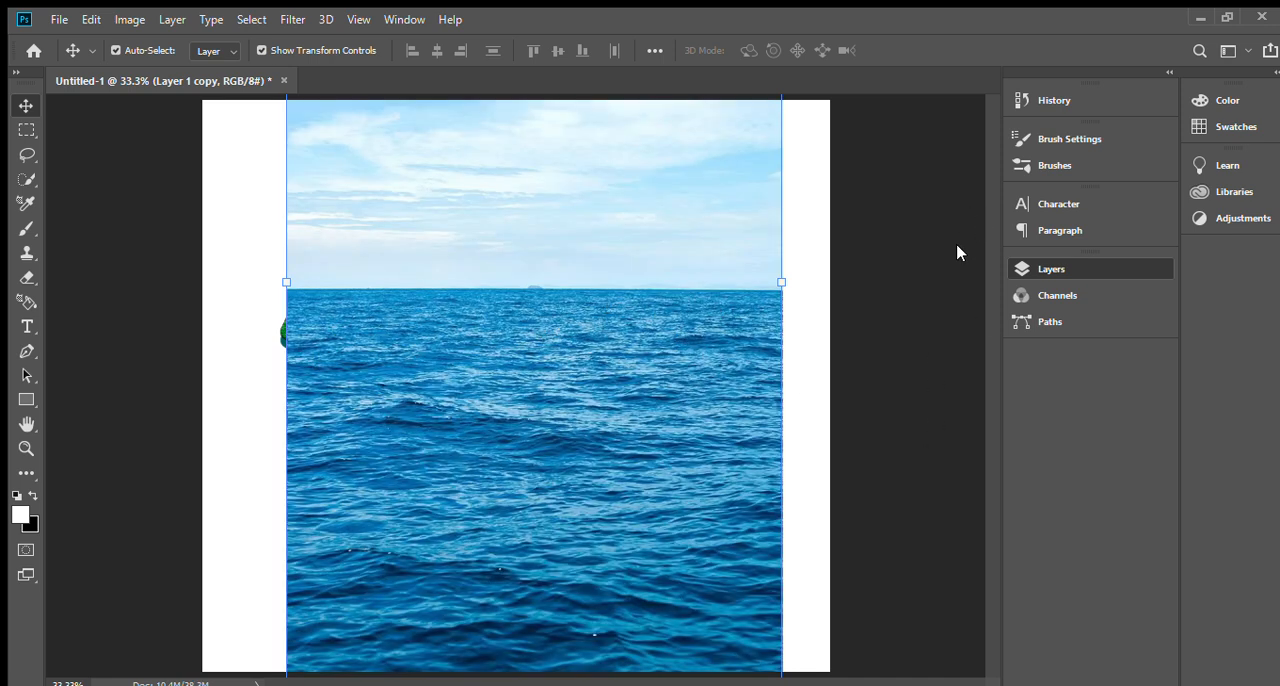
drag(917, 364, 923, 602)
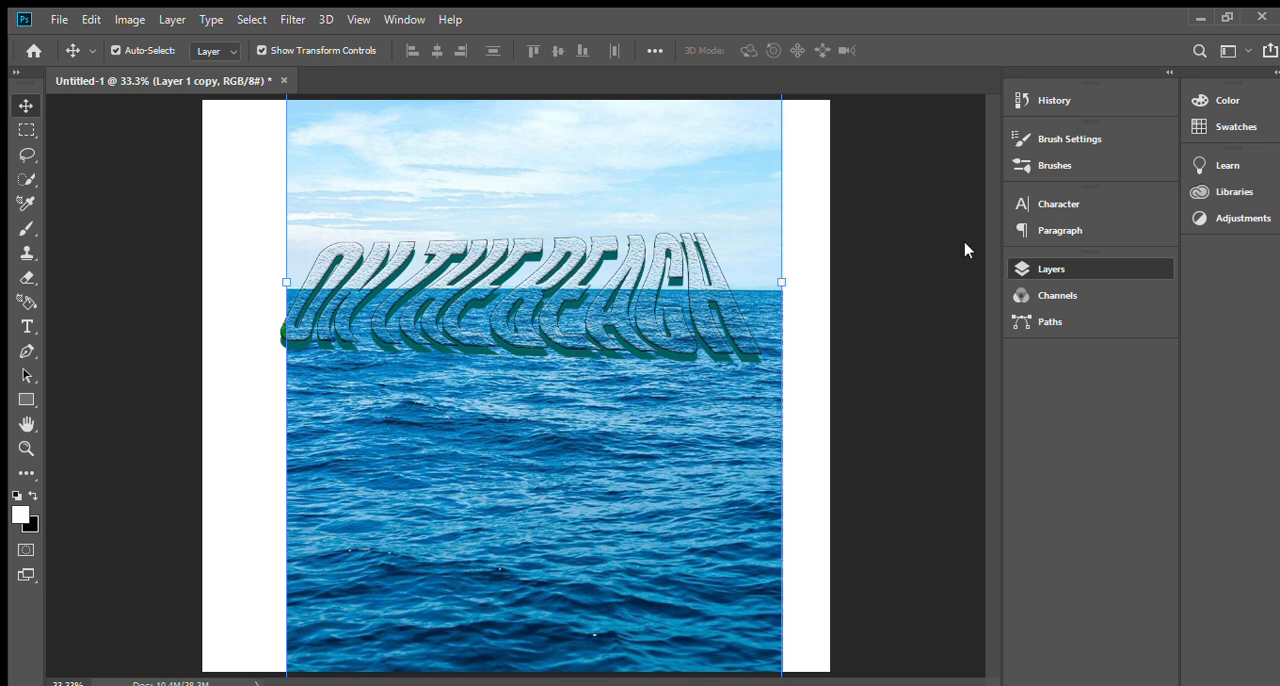
Scale the sea photo copy to 135.06% so it covers the full canvas width, and apply the transform.
drag(789, 283, 857, 281)
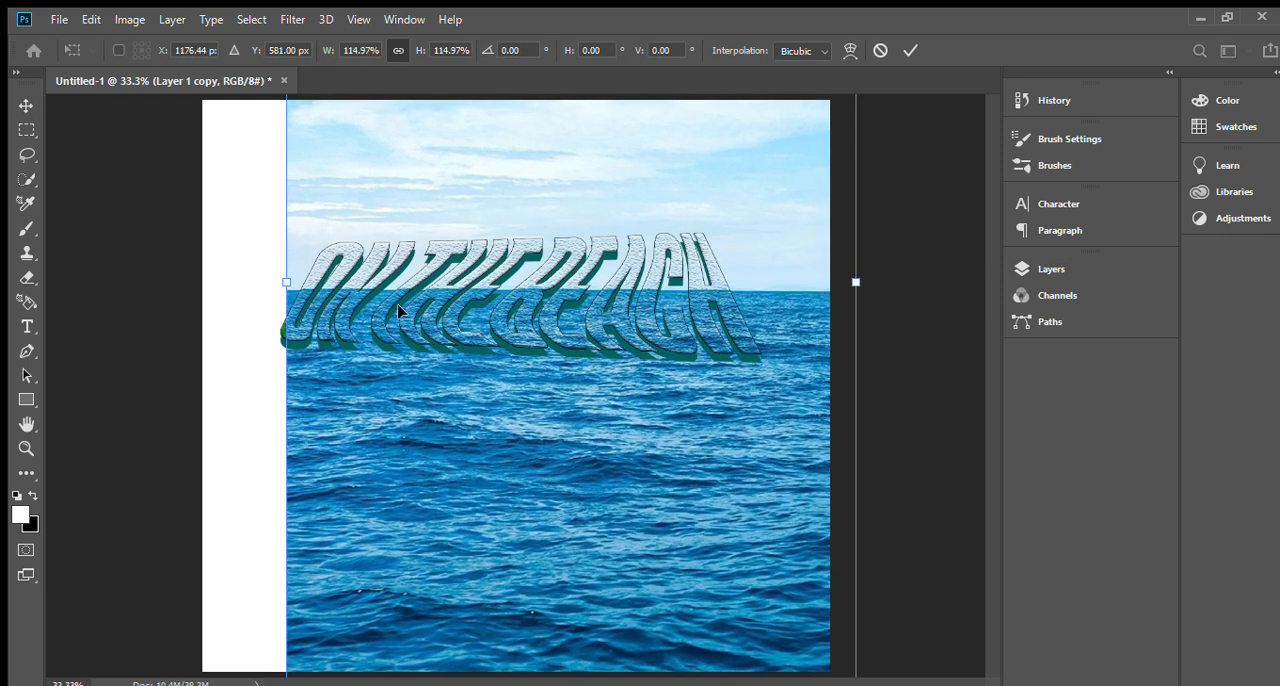
drag(286, 284, 187, 277)
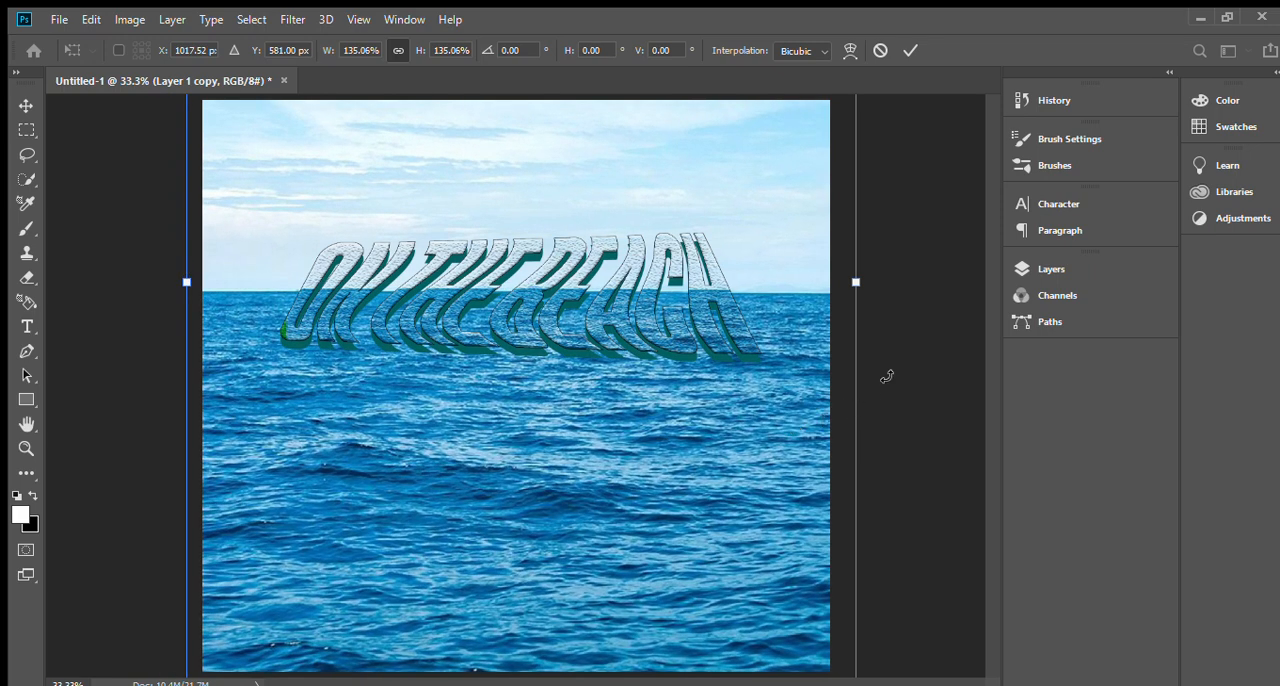
click(910, 50)
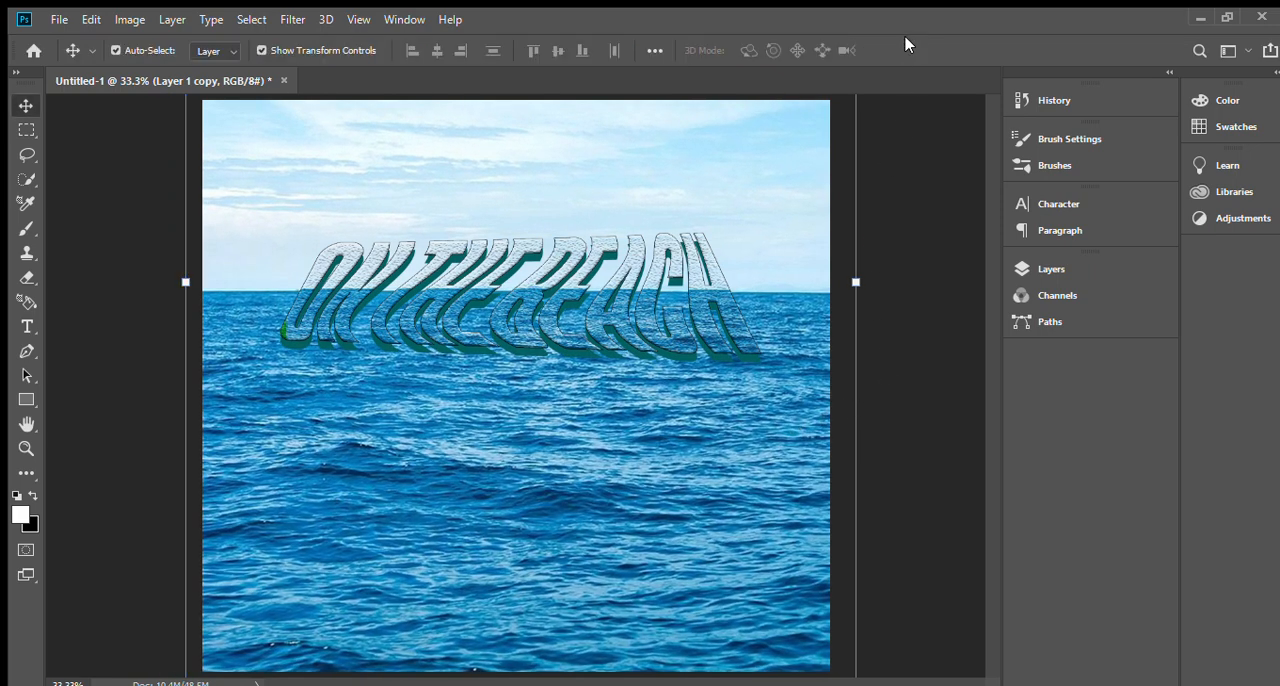